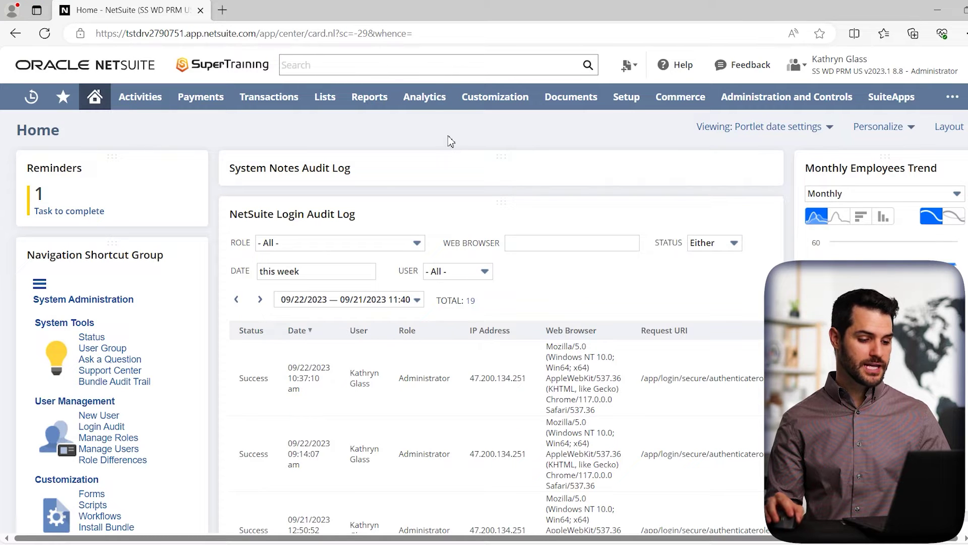
Open Analytics and bring up the Workbooks list.
{"action": "left_click", "coordinate": [435, 106]}
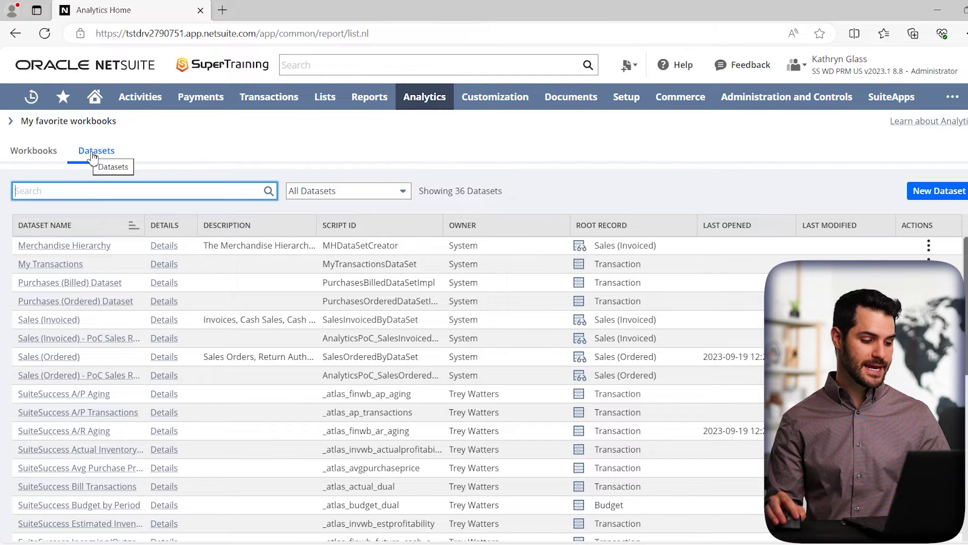
{"action": "left_click", "coordinate": [36, 153]}
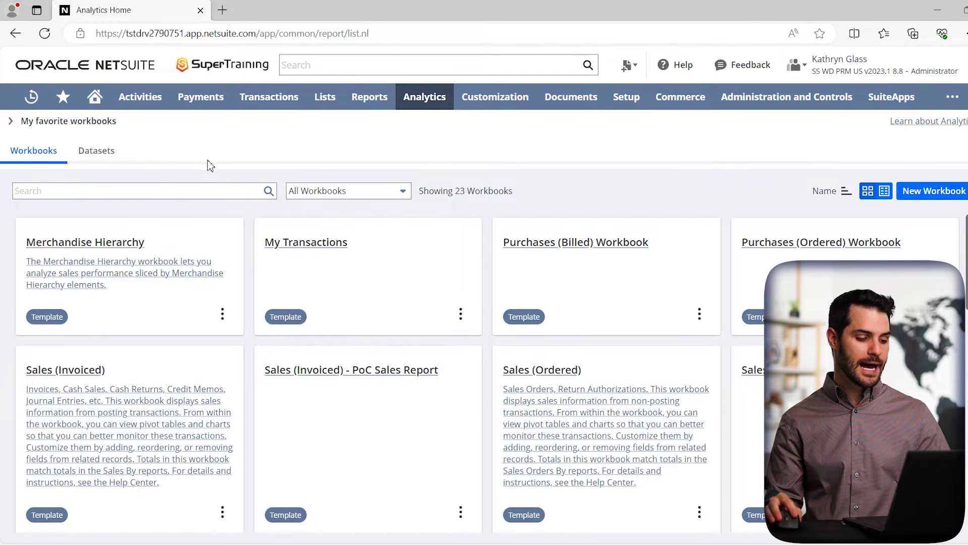
{"action": "scroll", "coordinate": [658, 373], "scroll_direction": "down", "scroll_amount": 5}
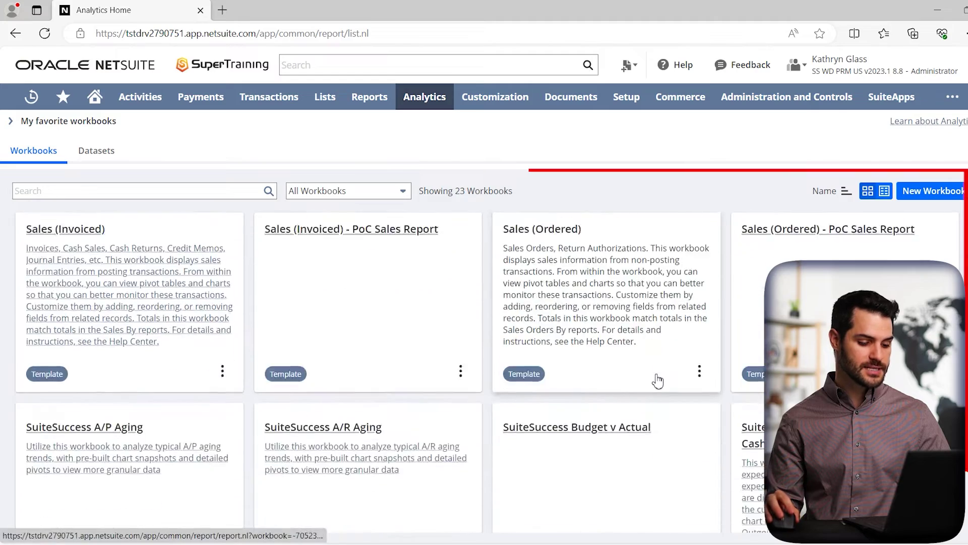
{"action": "scroll", "coordinate": [657, 386], "scroll_direction": "down", "scroll_amount": 10}
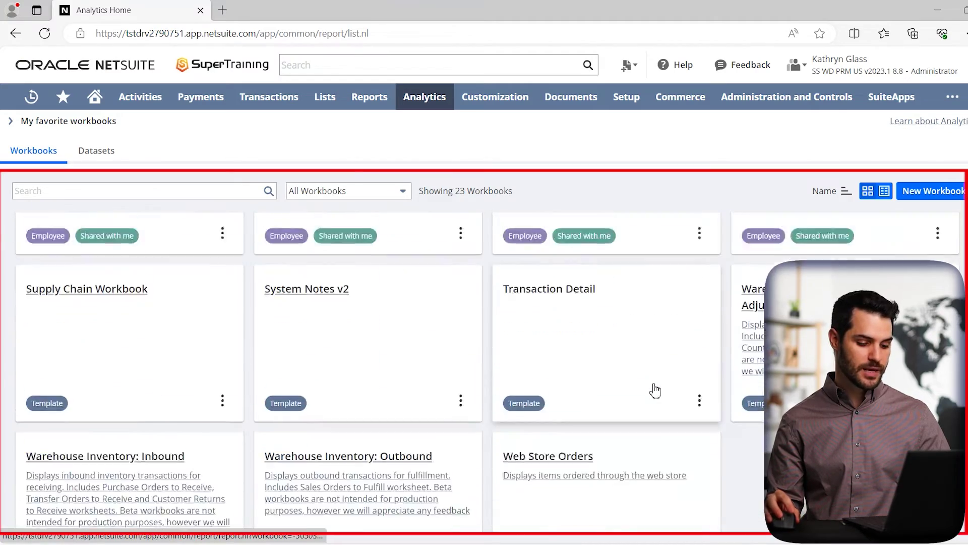
{"action": "scroll", "coordinate": [655, 392], "scroll_direction": "up", "scroll_amount": 12}
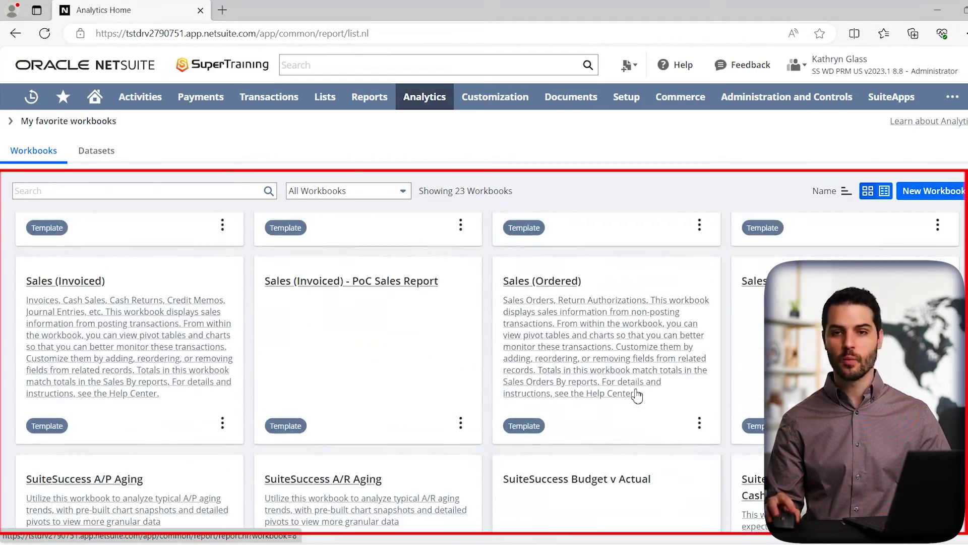
{"action": "scroll", "coordinate": [625, 398], "scroll_direction": "up", "scroll_amount": 2}
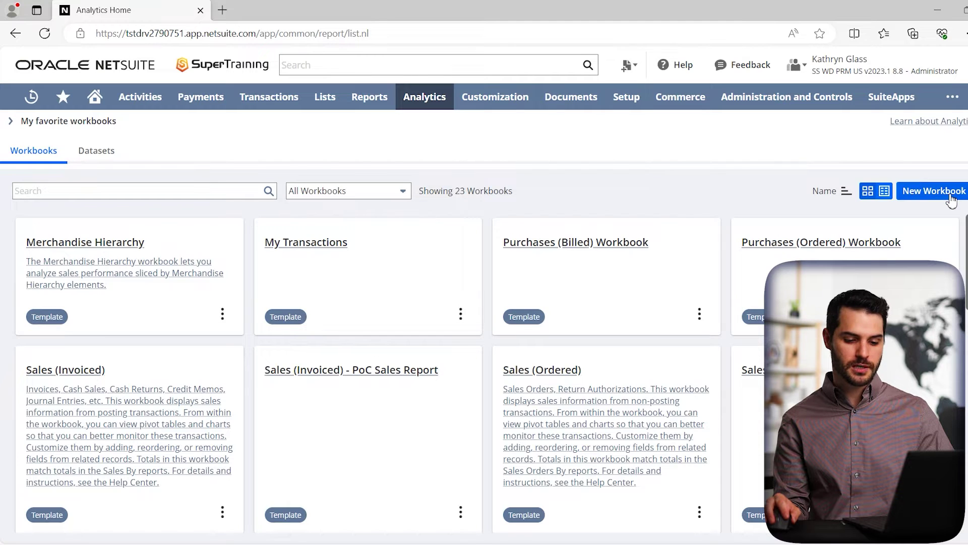
Create a new workbook on Transaction Dataset TEST 1 using the Table visualization.
{"action": "left_click", "coordinate": [934, 191]}
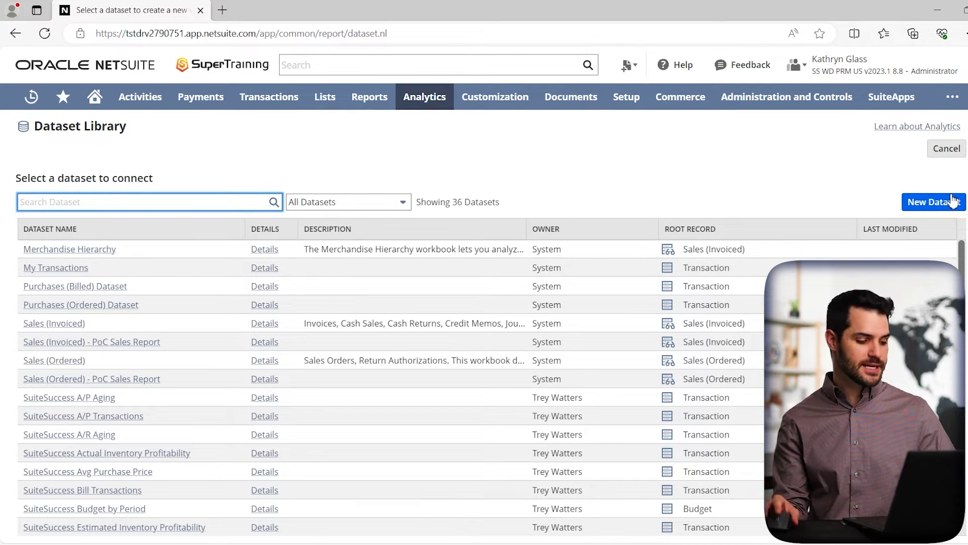
{"action": "scroll", "coordinate": [196, 331], "scroll_direction": "down", "scroll_amount": 6}
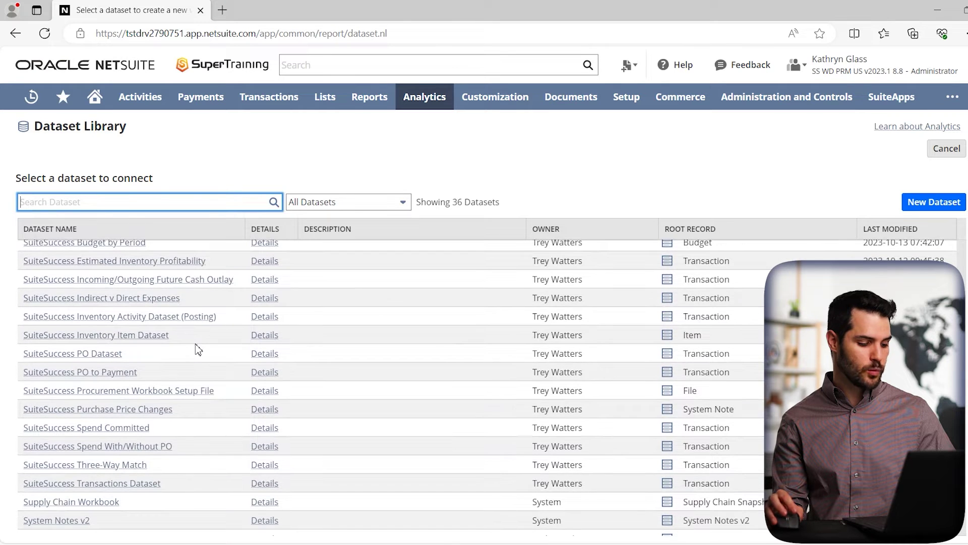
{"action": "scroll", "coordinate": [196, 349], "scroll_direction": "down", "scroll_amount": 1}
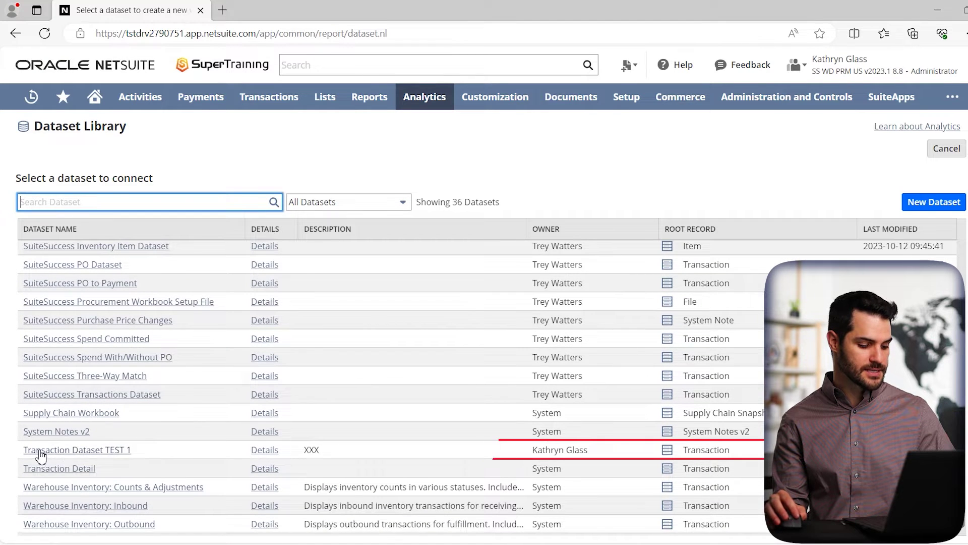
{"action": "left_click", "coordinate": [110, 454]}
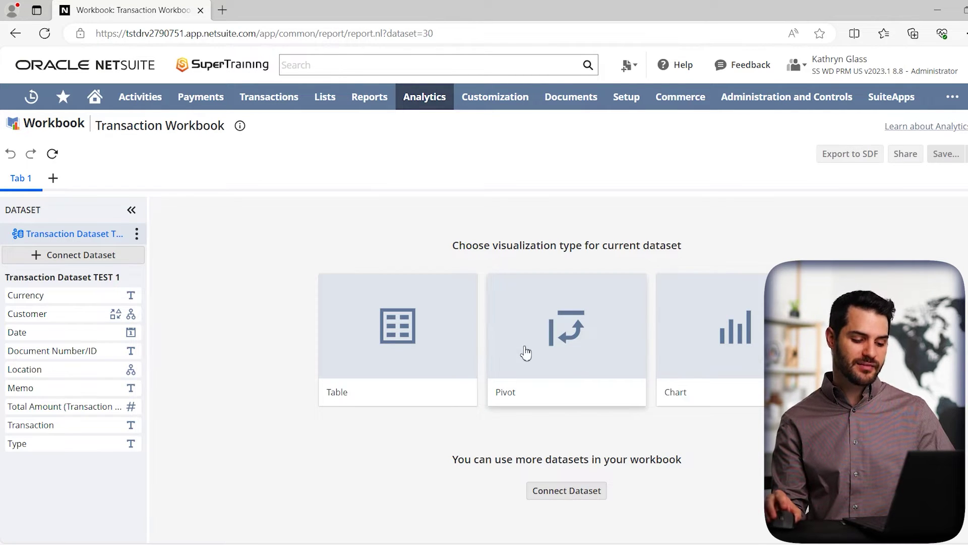
{"action": "left_click", "coordinate": [404, 327]}
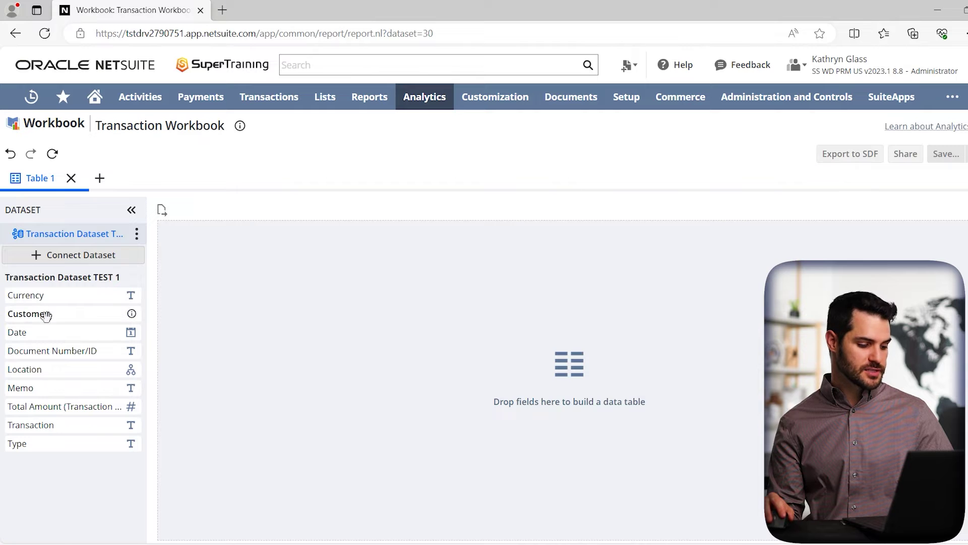
Add Customer, Total Amount and Date columns to Table 1.
{"action": "left_click_drag", "start_coordinate": [54, 315], "coordinate": [214, 246]}
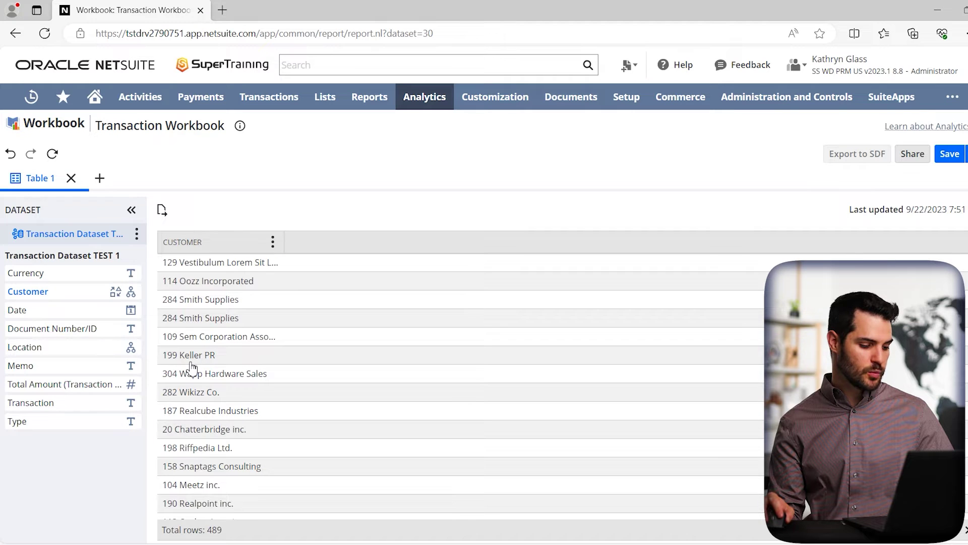
{"action": "left_click_drag", "start_coordinate": [49, 387], "coordinate": [322, 319]}
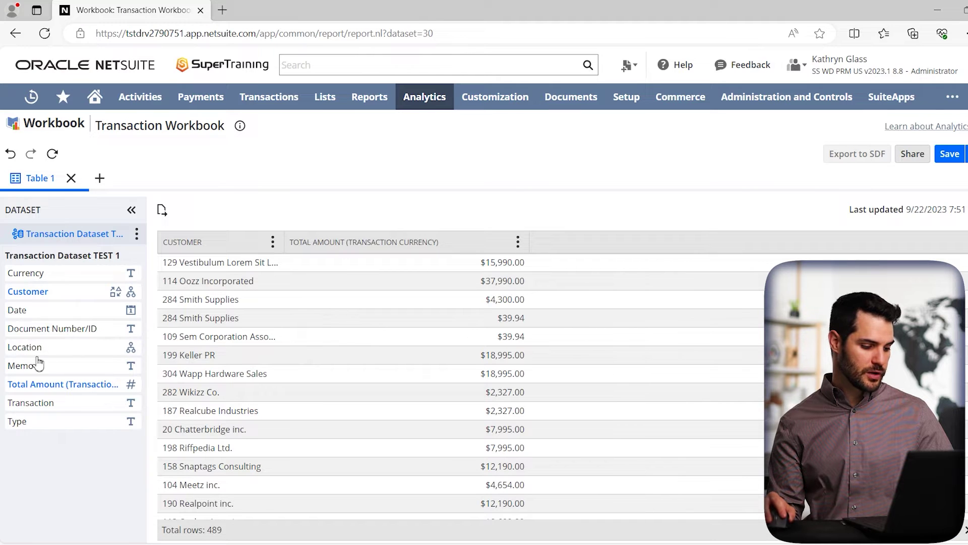
{"action": "left_click_drag", "start_coordinate": [26, 310], "coordinate": [283, 301]}
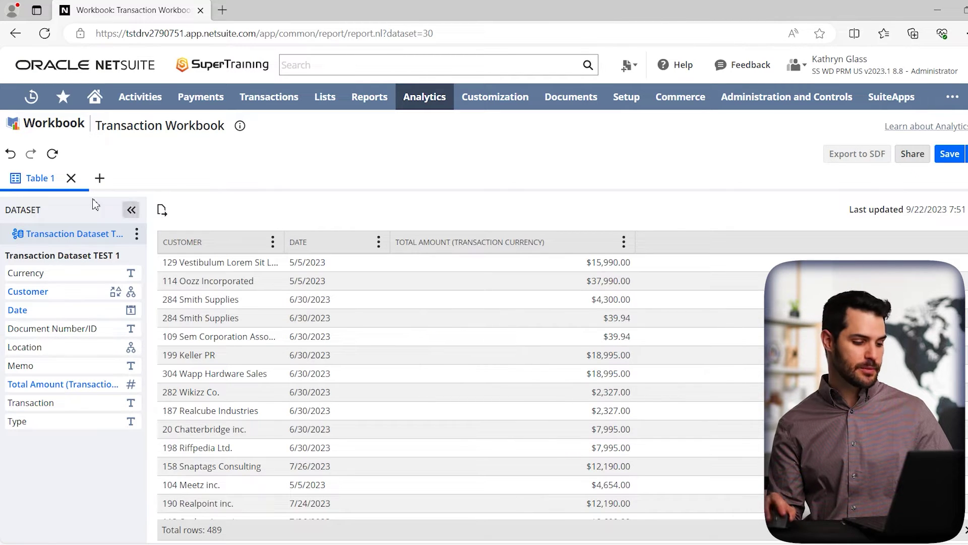
{"action": "double_click", "coordinate": [38, 180]}
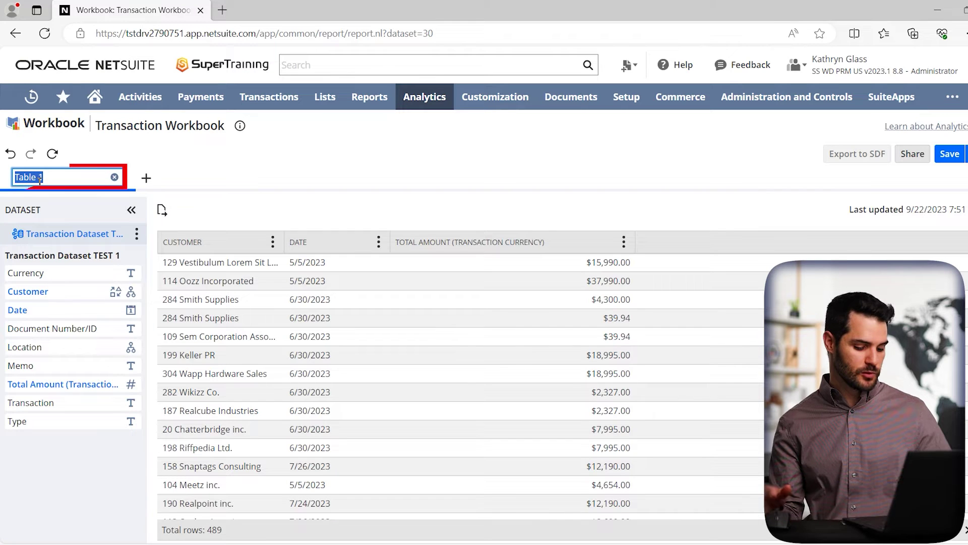
Rename the Table 1 tab to 'Invoices by Customer'.
{"action": "type", "text": "Invoice"}
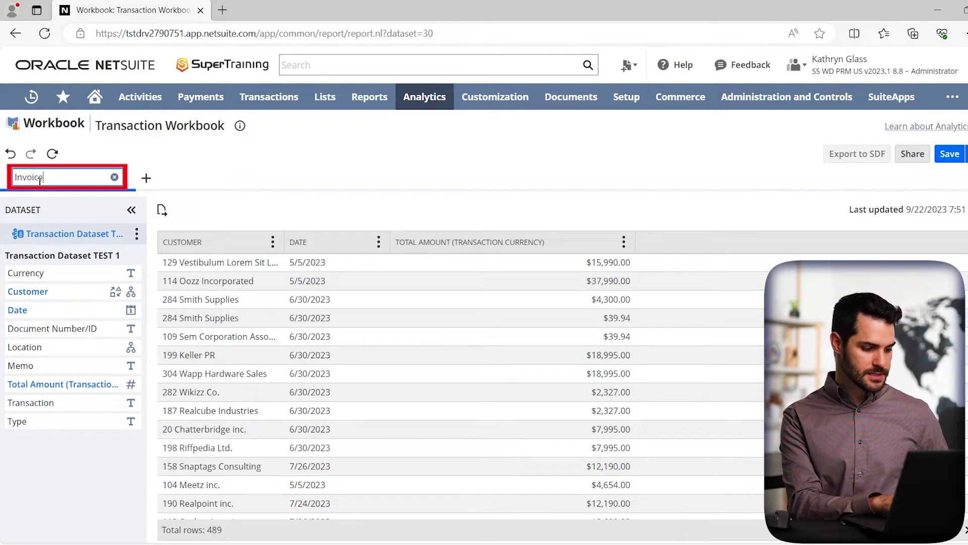
{"action": "type", "text": "s by Customer"}
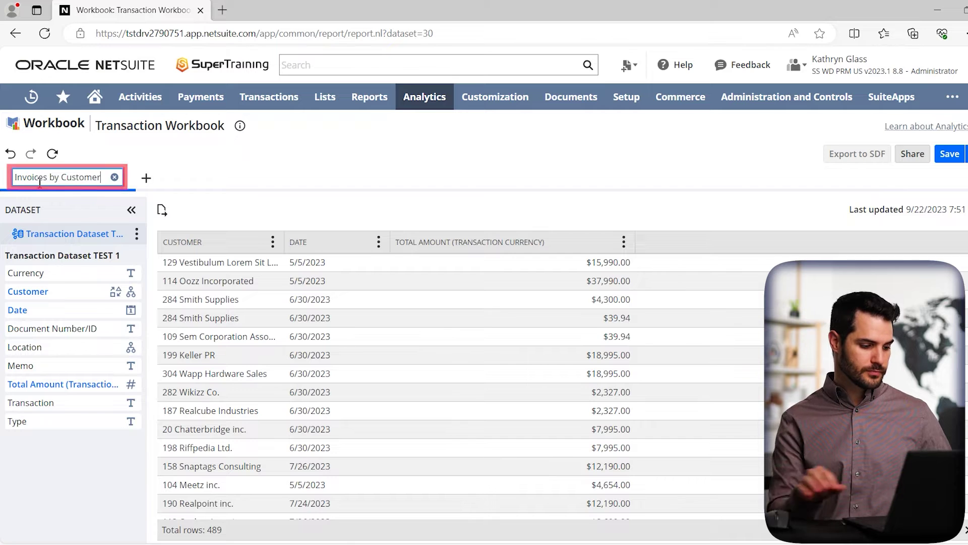
{"action": "left_click", "coordinate": [216, 182]}
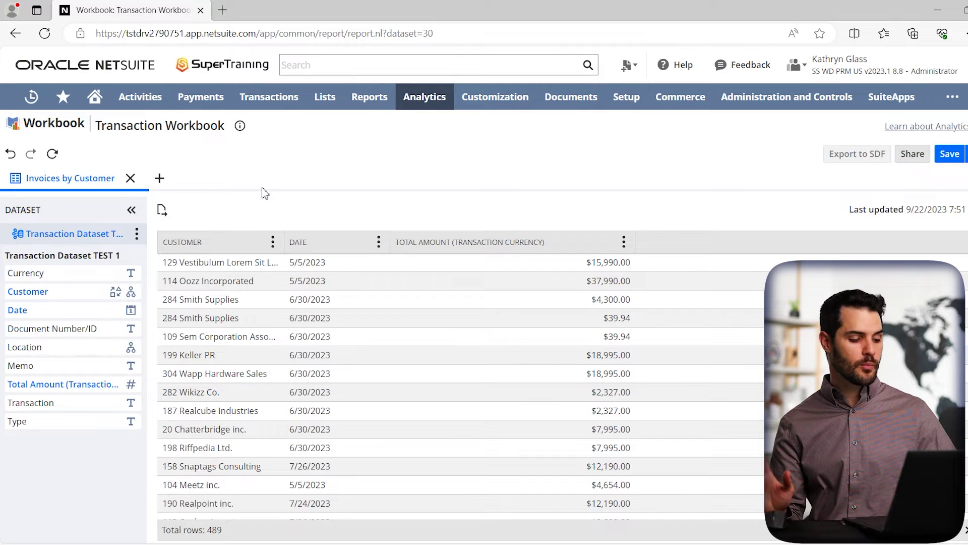
{"action": "left_click", "coordinate": [137, 235]}
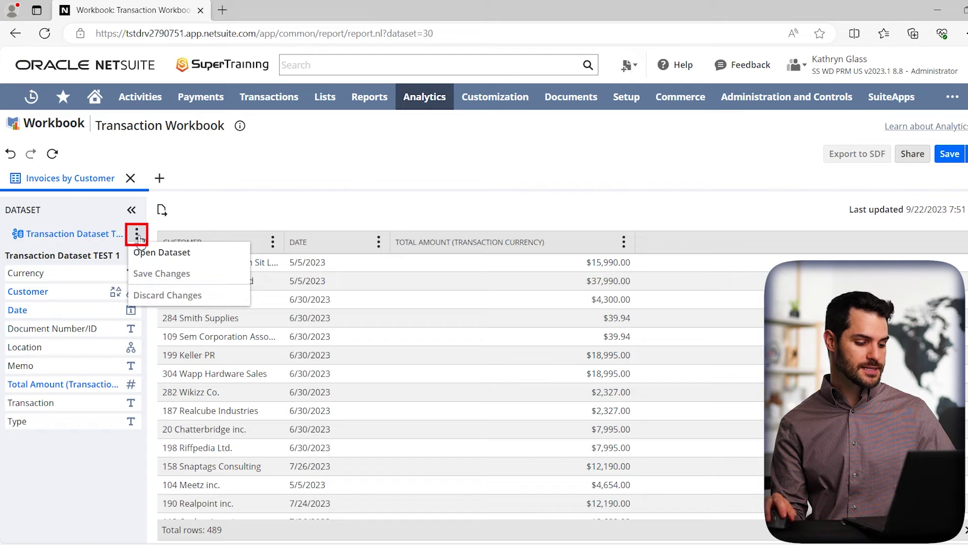
Add a Status column to Transaction Dataset TEST 1, save it, and apply it to the workbook.
{"action": "left_click", "coordinate": [197, 258]}
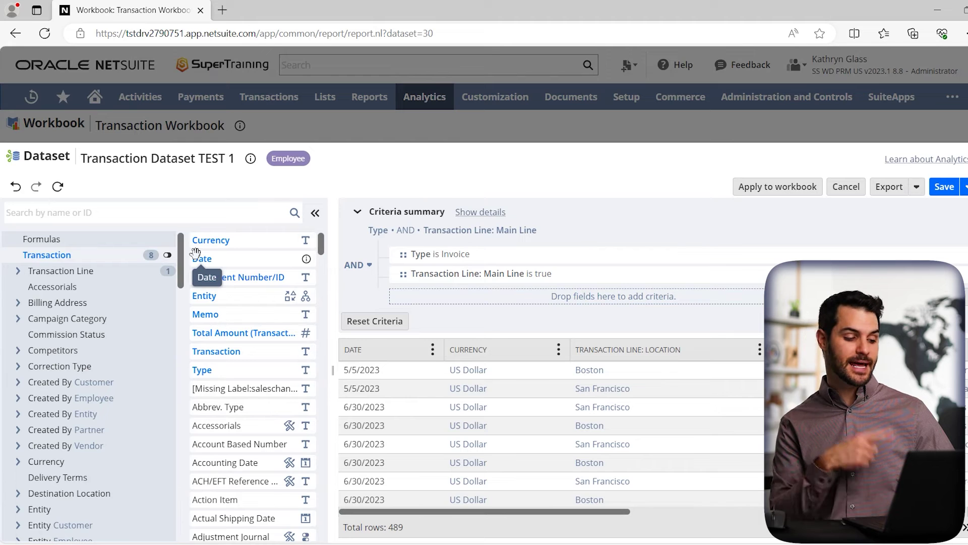
{"action": "left_click", "coordinate": [118, 211]}
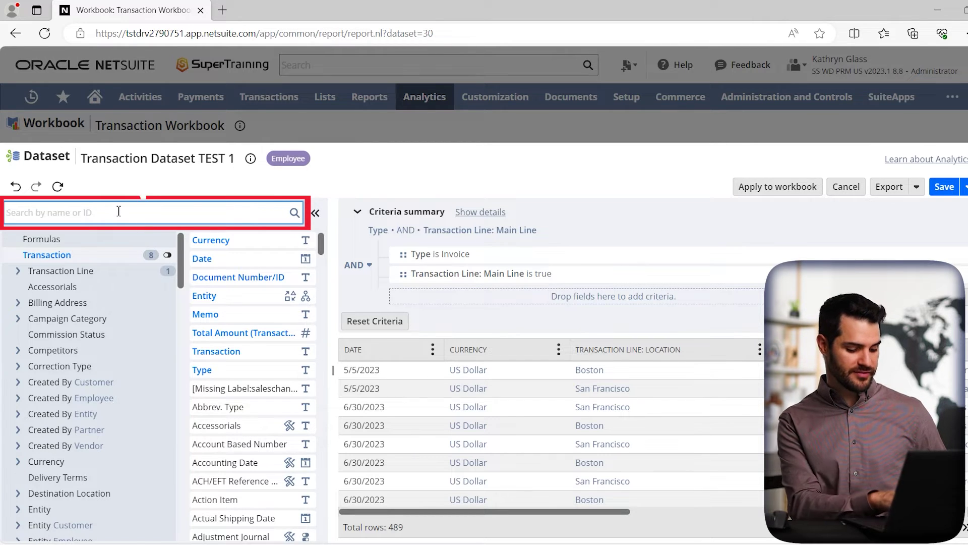
{"action": "type", "text": "status"}
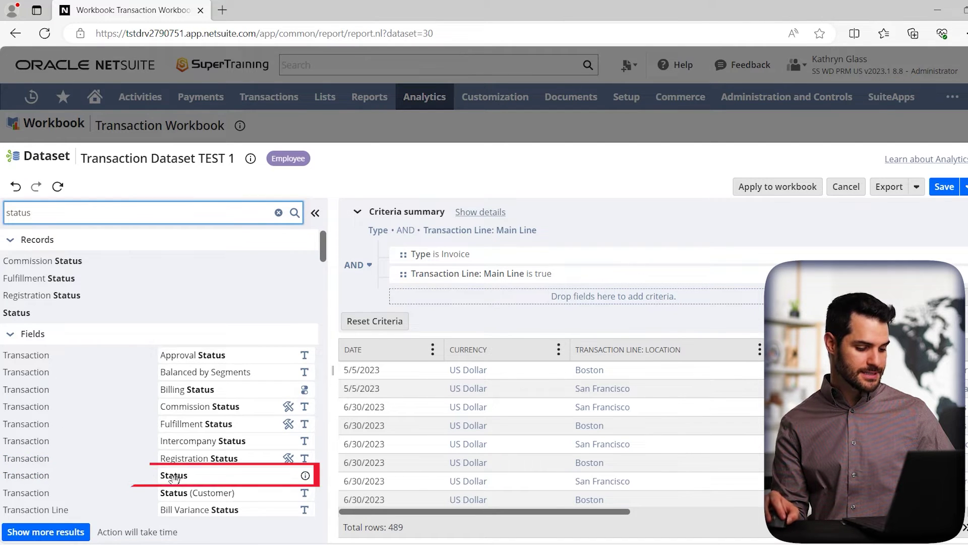
{"action": "left_click_drag", "start_coordinate": [173, 478], "coordinate": [445, 359]}
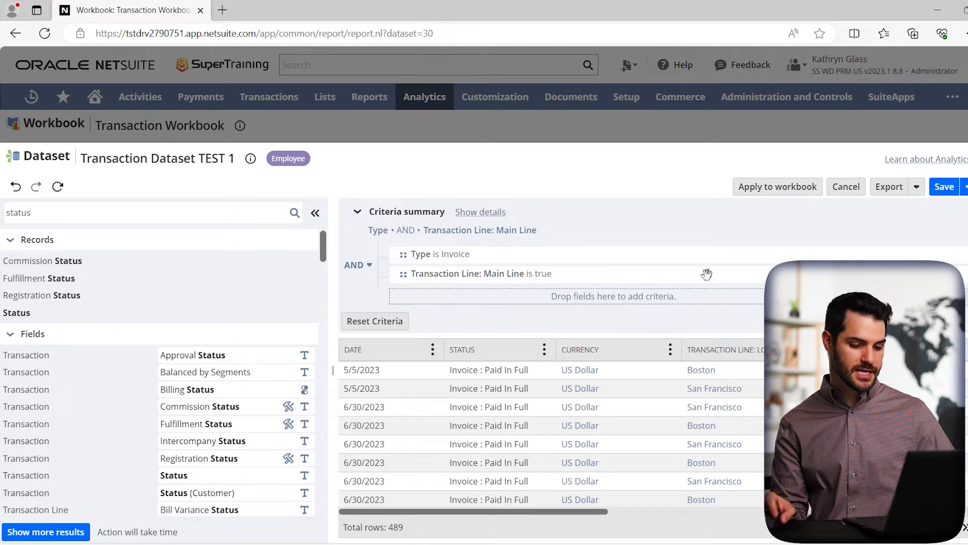
{"action": "left_click", "coordinate": [945, 190]}
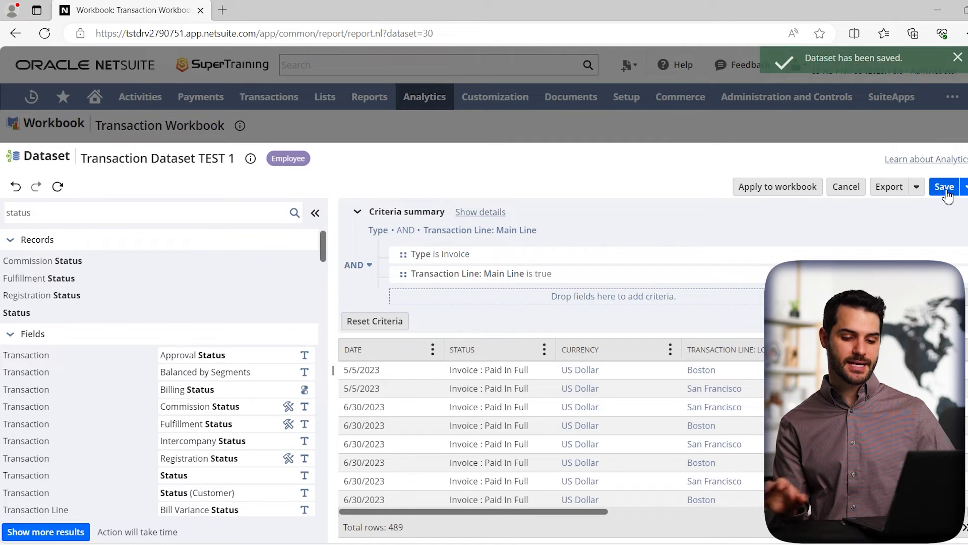
{"action": "left_click", "coordinate": [782, 187]}
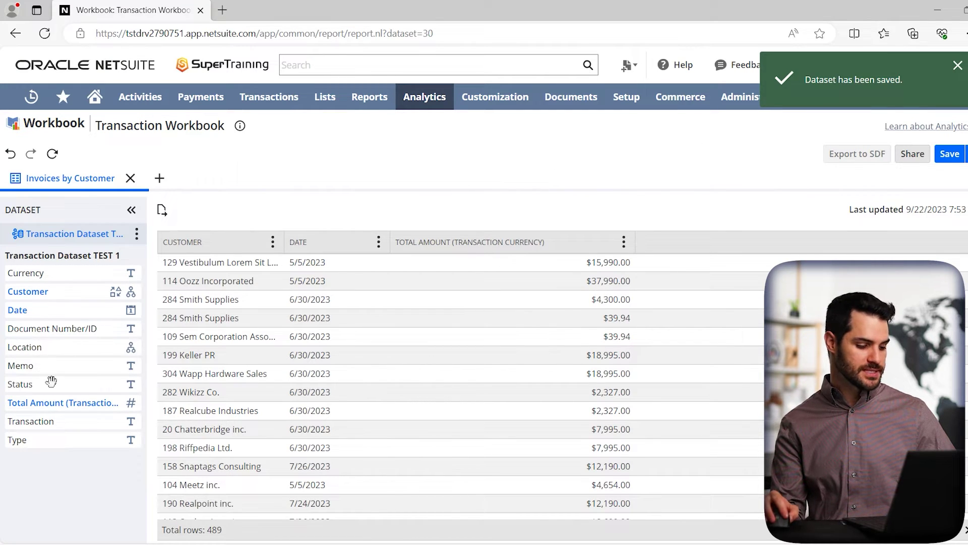
Add Status to the Invoices by Customer table between Date and Total Amount.
{"action": "left_click_drag", "start_coordinate": [35, 387], "coordinate": [397, 313]}
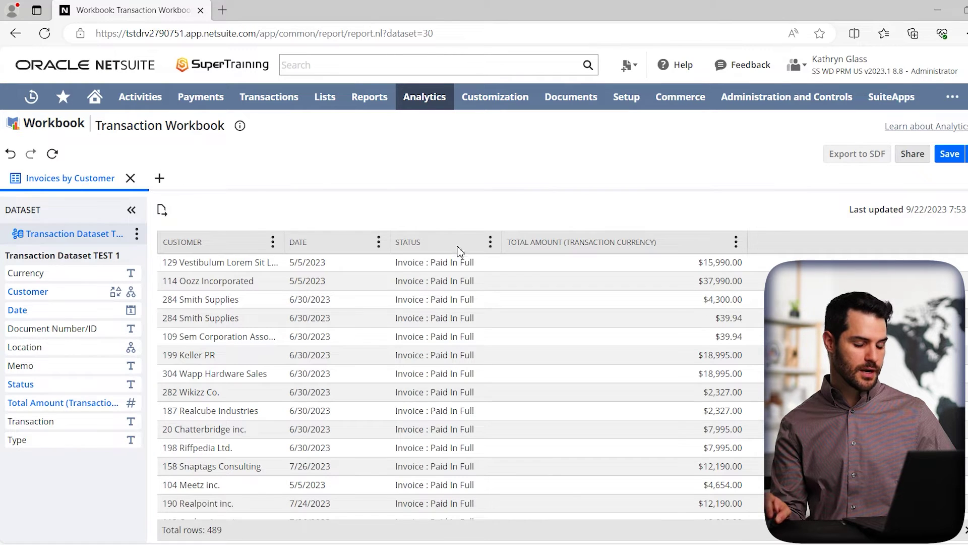
{"action": "left_click", "coordinate": [160, 179]}
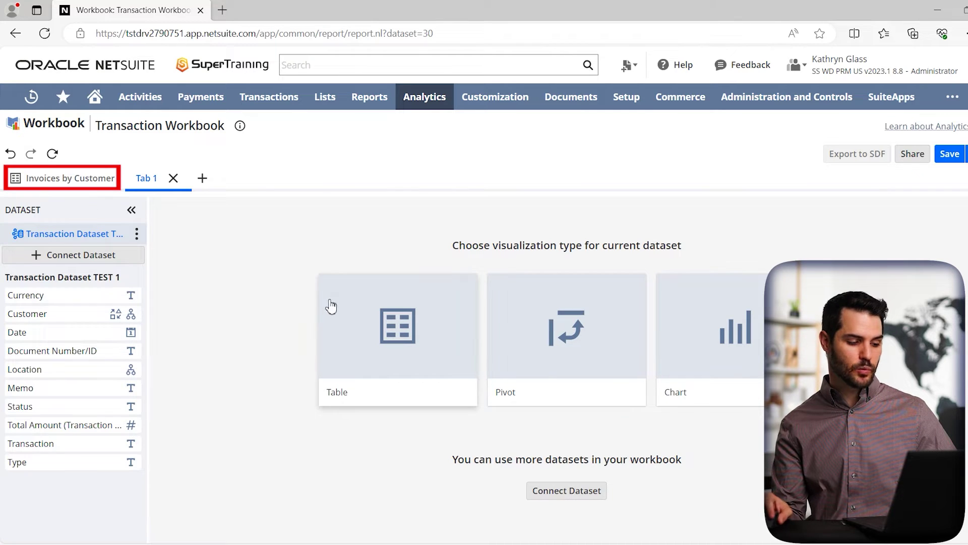
Make the new second tab an empty Pivot.
{"action": "left_click", "coordinate": [577, 321]}
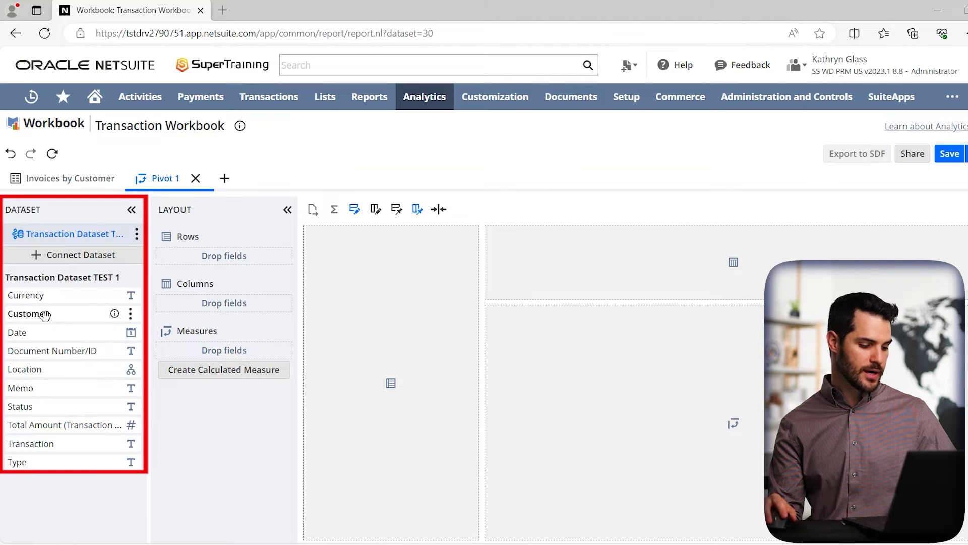
{"action": "left_click_drag", "start_coordinate": [30, 317], "coordinate": [41, 315]}
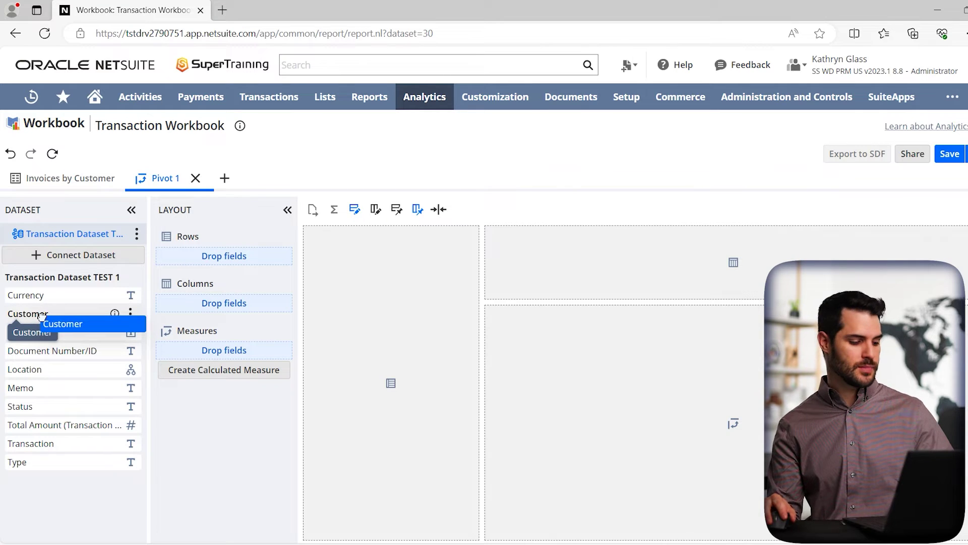
Put Customer (child level only) in pivot rows and Date by year in columns, then refresh.
{"action": "left_click_drag", "start_coordinate": [42, 315], "coordinate": [215, 260]}
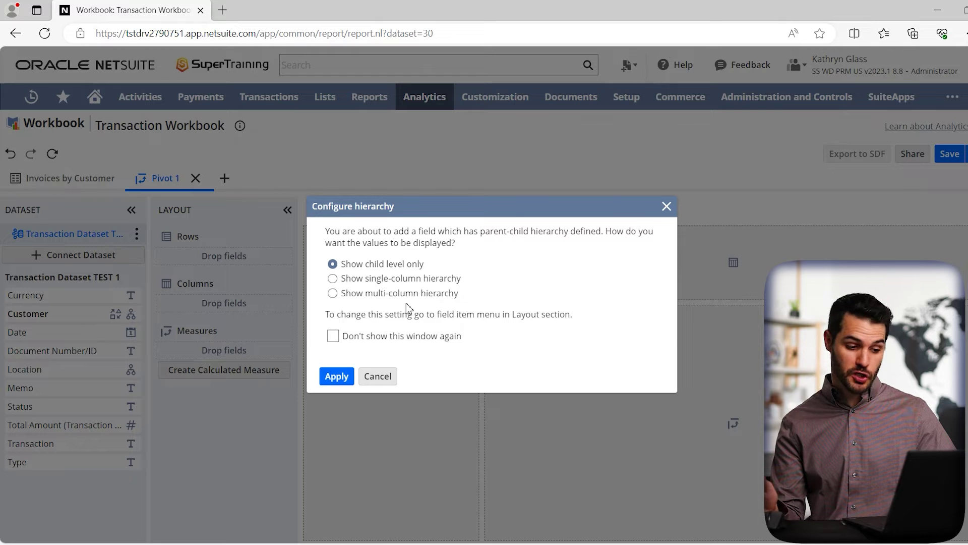
{"action": "left_click", "coordinate": [333, 337]}
{"action": "left_click", "coordinate": [336, 377]}
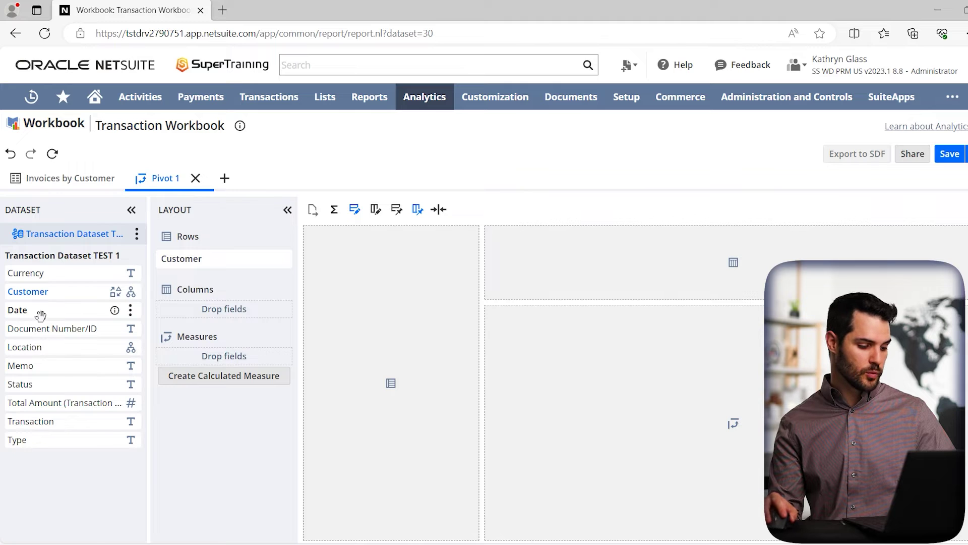
{"action": "left_click_drag", "start_coordinate": [39, 311], "coordinate": [602, 265]}
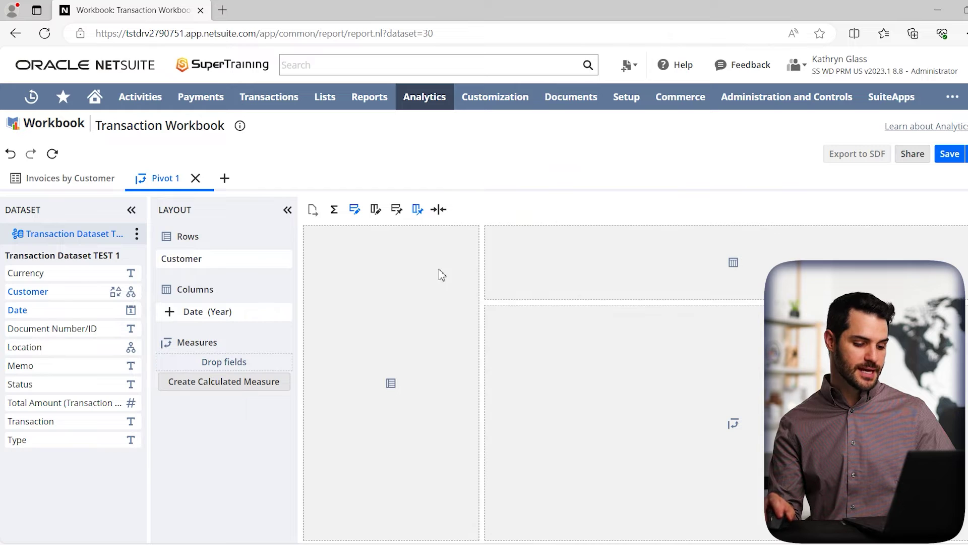
{"action": "left_click", "coordinate": [53, 154]}
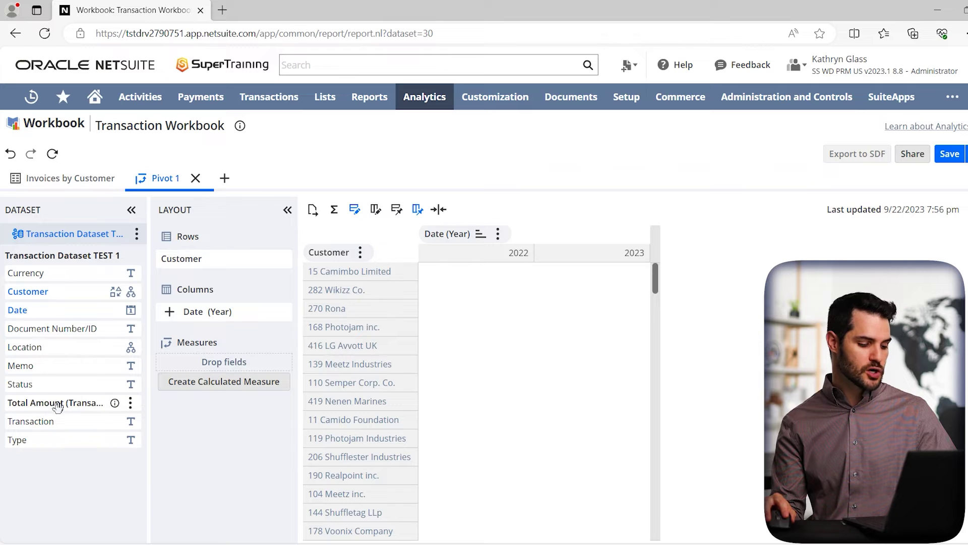
Drop Total Amount (Transaction Currency) into the pivot's Measures.
{"action": "left_click_drag", "start_coordinate": [57, 405], "coordinate": [227, 365]}
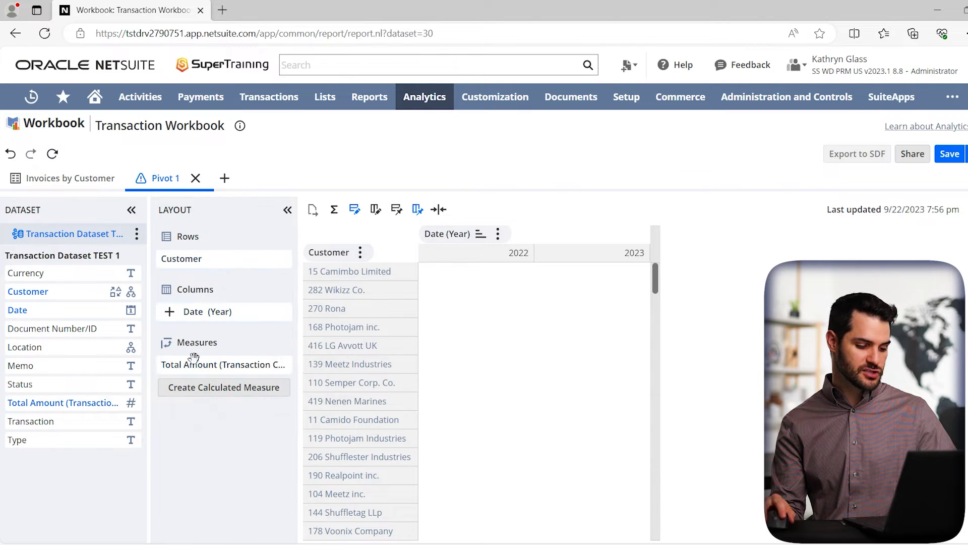
Refresh the pivot and nest Document Number/ID beneath Customer in the rows.
{"action": "left_click", "coordinate": [51, 156]}
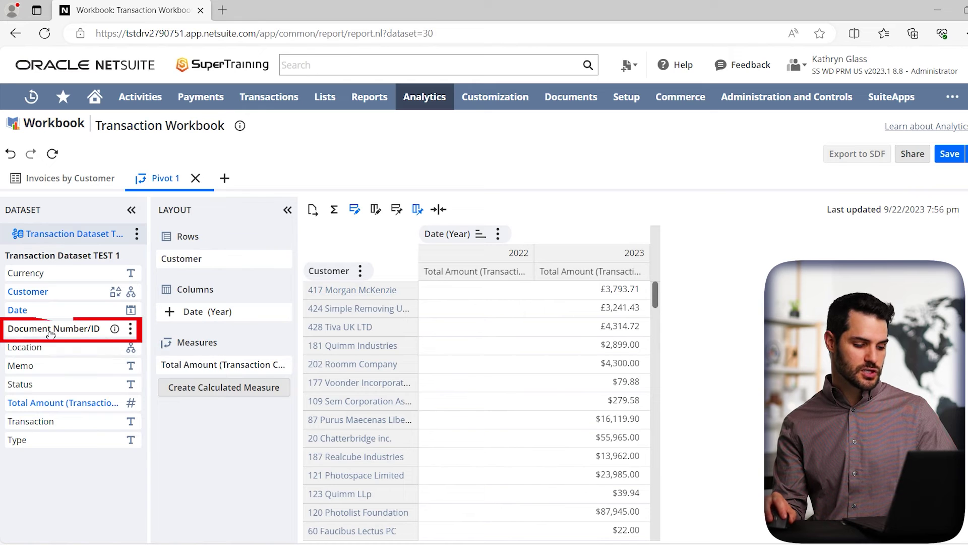
{"action": "left_click_drag", "start_coordinate": [51, 335], "coordinate": [174, 274]}
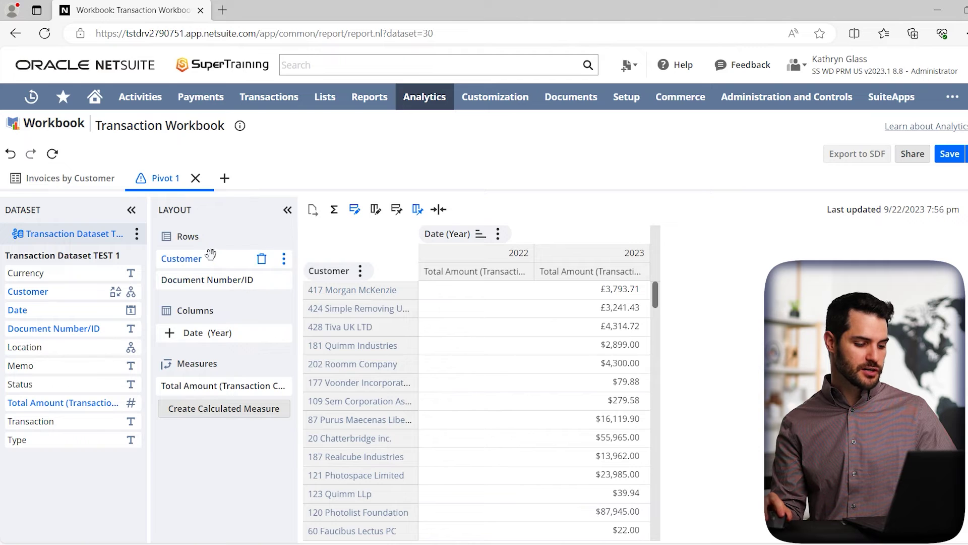
Refresh the pivot to list invoice numbers under each customer, then move Location into Columns.
{"action": "left_click", "coordinate": [53, 155]}
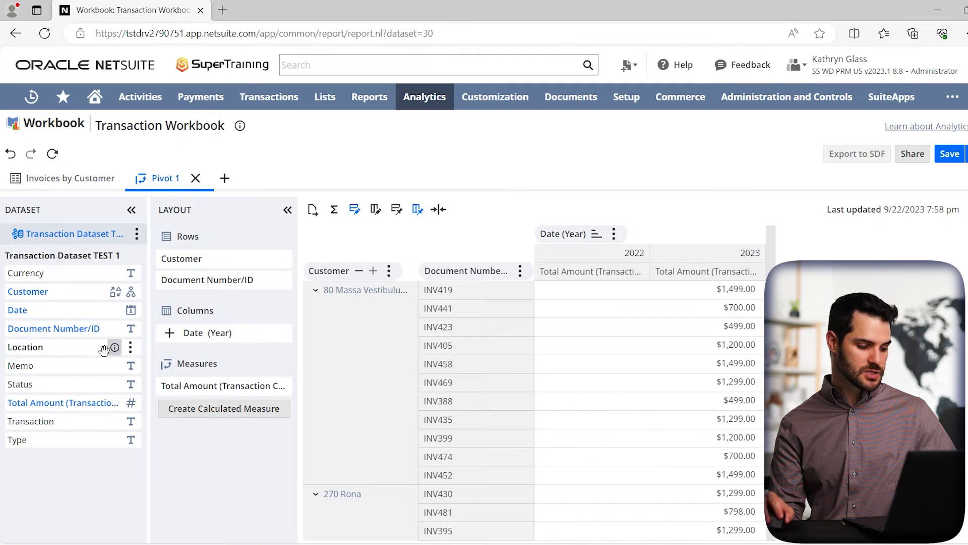
{"action": "left_click_drag", "start_coordinate": [45, 351], "coordinate": [174, 346]}
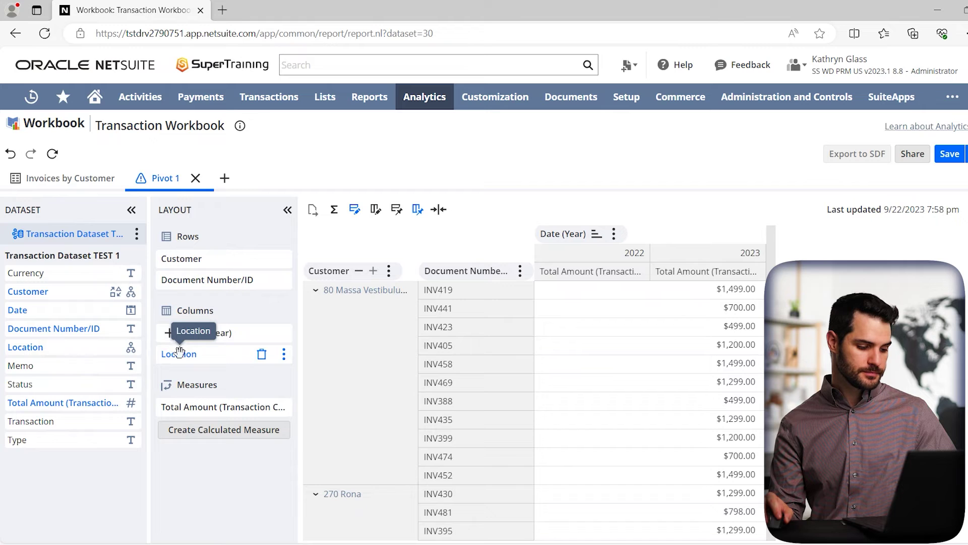
Refresh the pivot and scroll across to check the San Francisco, Boston and Chicago columns.
{"action": "left_click", "coordinate": [53, 153]}
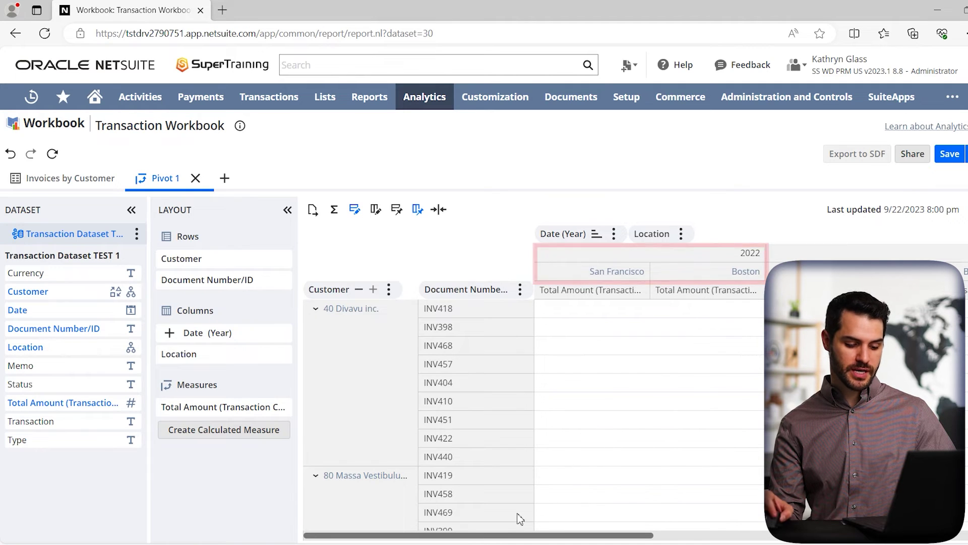
{"action": "left_click_drag", "start_coordinate": [476, 536], "coordinate": [707, 538]}
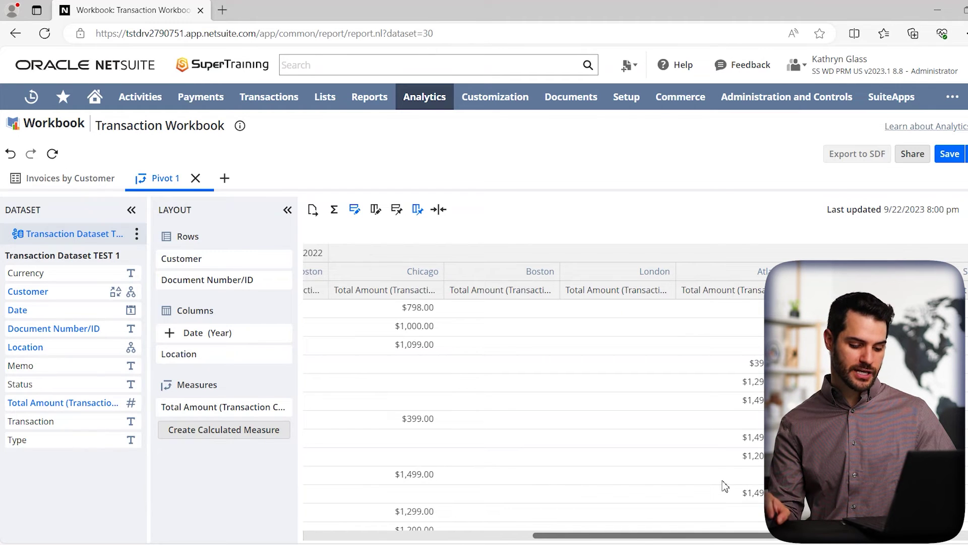
{"action": "left_click_drag", "start_coordinate": [637, 539], "coordinate": [449, 517]}
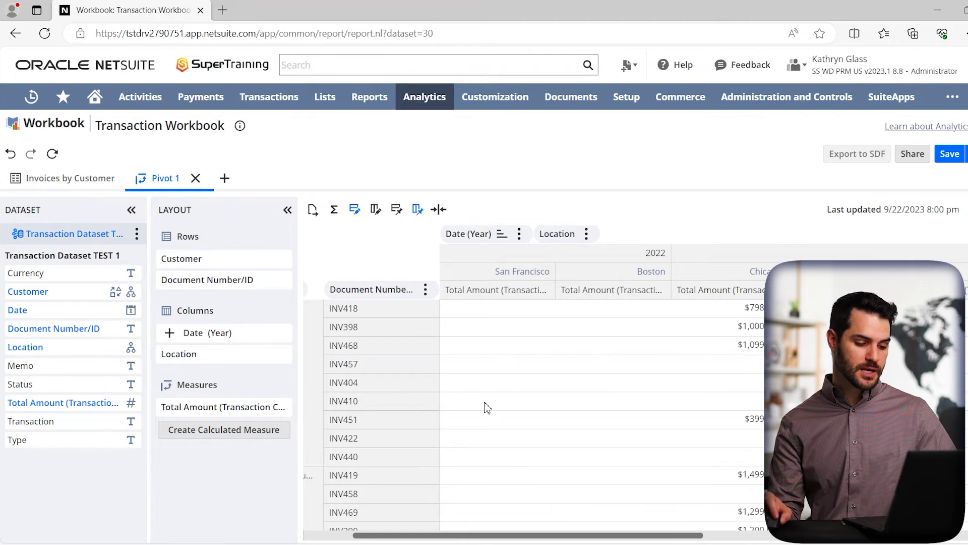
Format Total Amount as currency with 2 decimal places and comma thousands separators.
{"action": "mouse_move", "coordinate": [259, 407]}
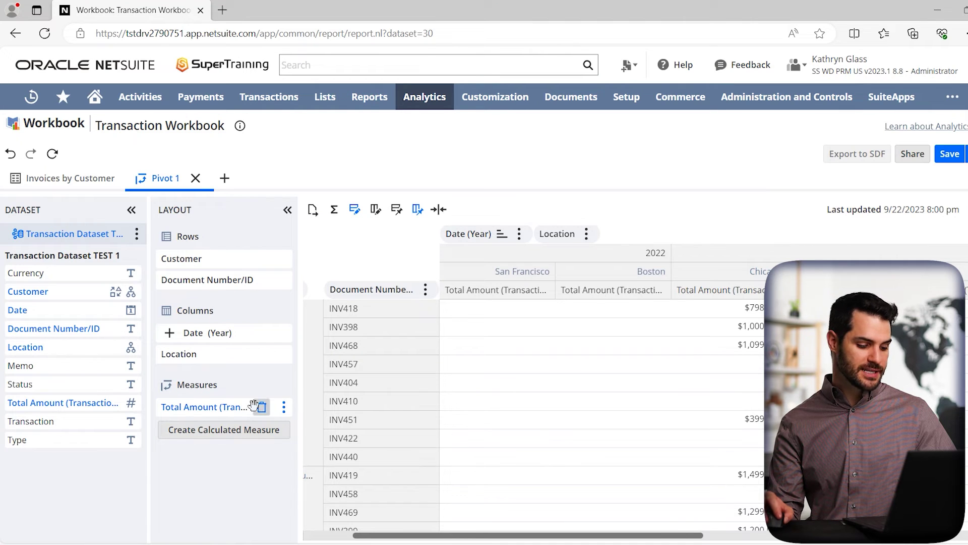
{"action": "left_click", "coordinate": [286, 410]}
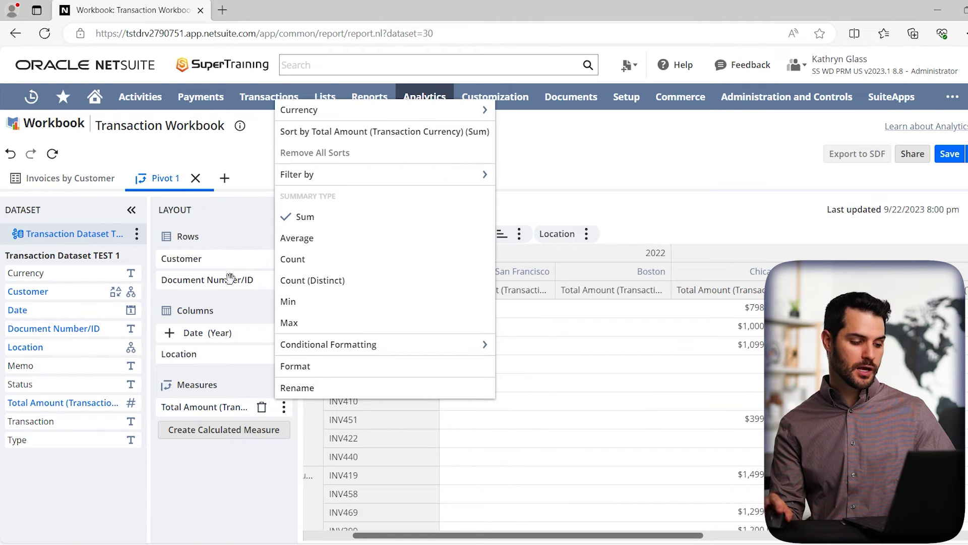
{"action": "mouse_move", "coordinate": [258, 282]}
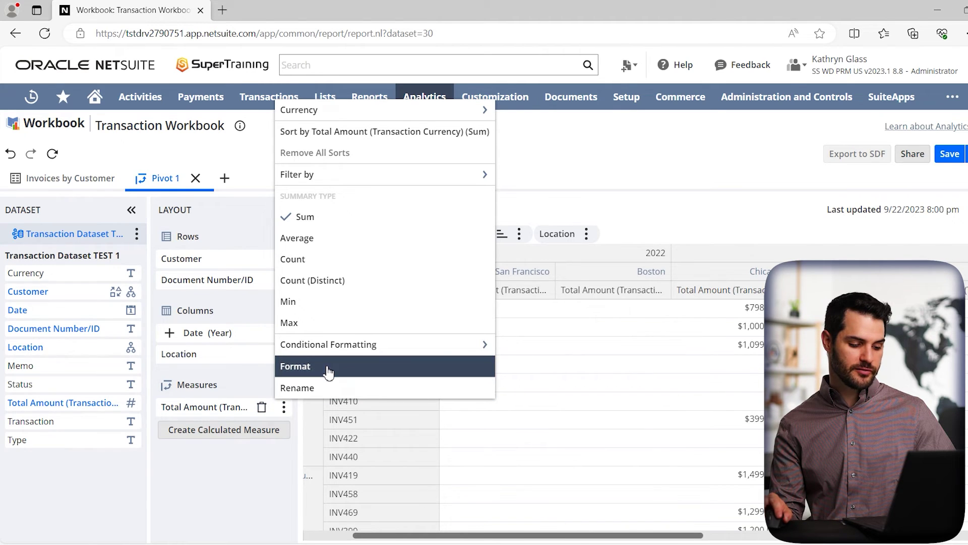
{"action": "left_click", "coordinate": [328, 372]}
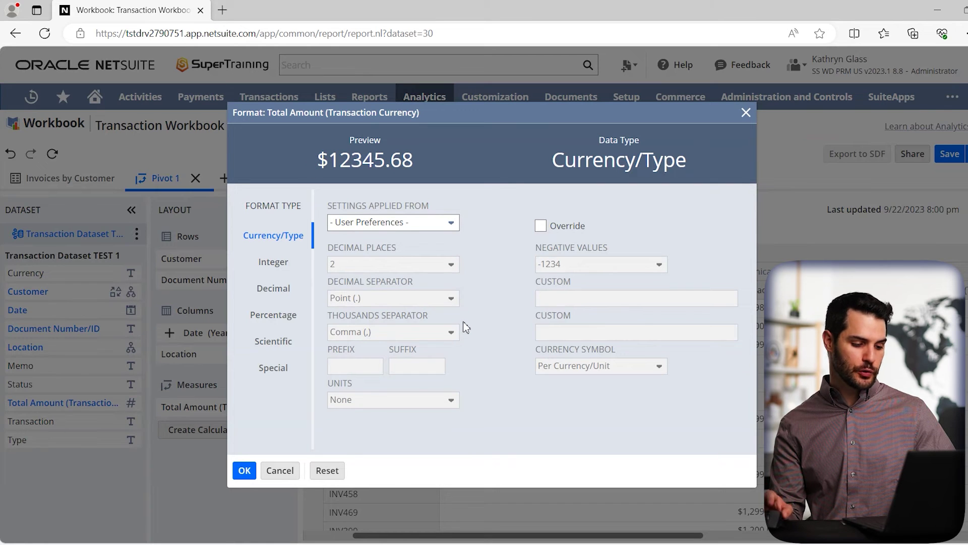
{"action": "left_click", "coordinate": [541, 227]}
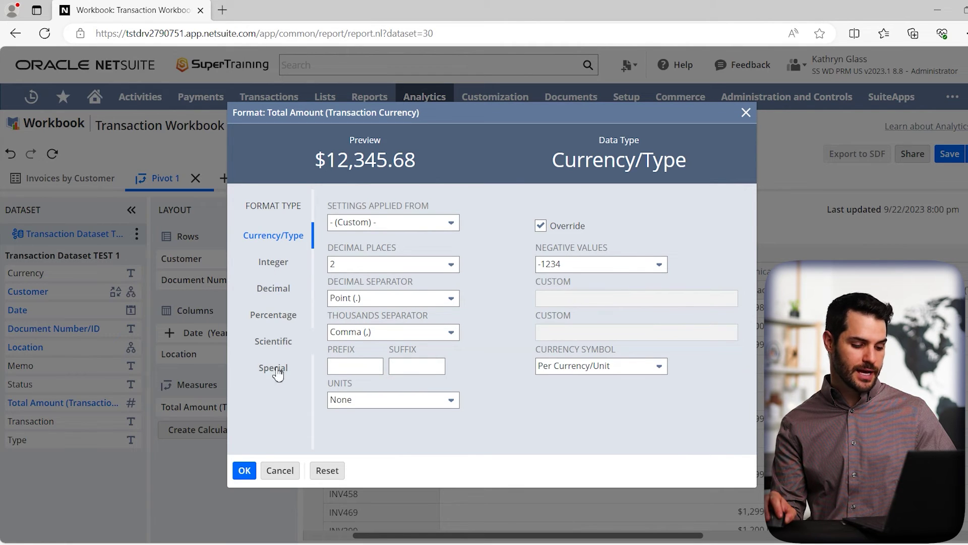
{"action": "left_click", "coordinate": [245, 471]}
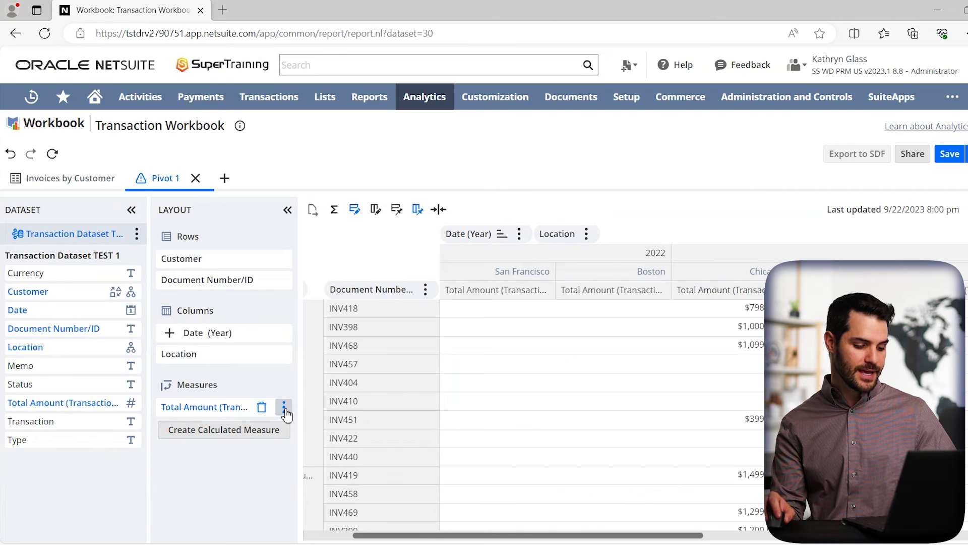
{"action": "left_click", "coordinate": [285, 410]}
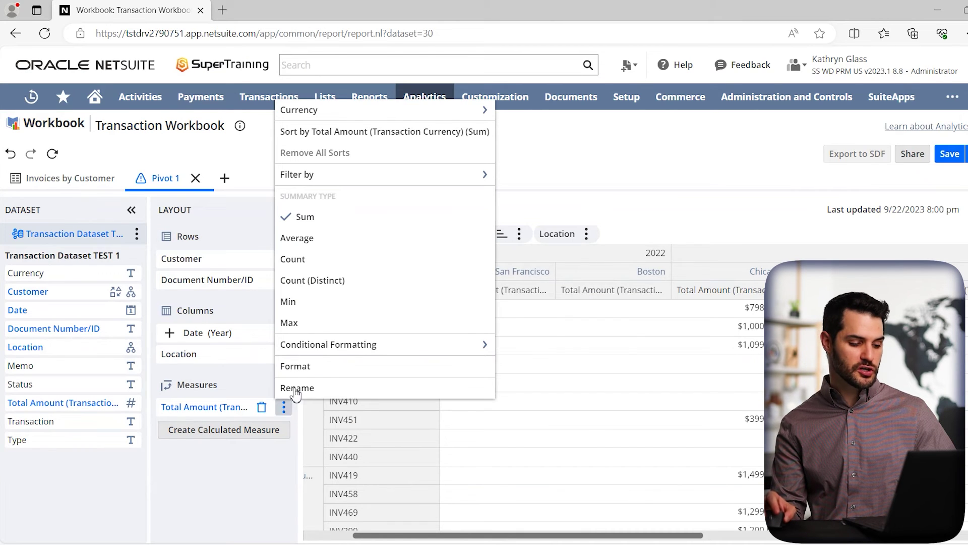
Add a Total Amount rule: values greater or equal to 500 get yellow background and yellow right arrow.
{"action": "mouse_move", "coordinate": [325, 344]}
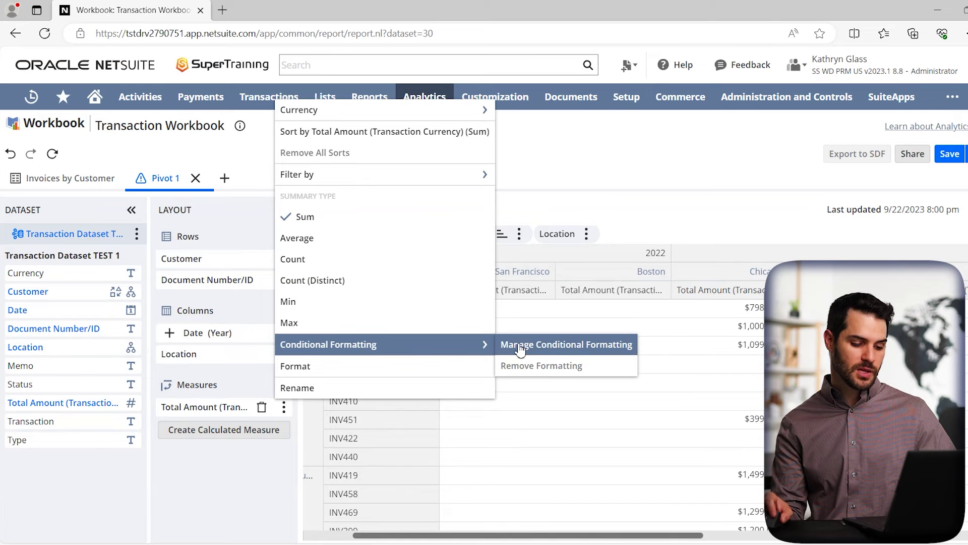
{"action": "left_click", "coordinate": [564, 348]}
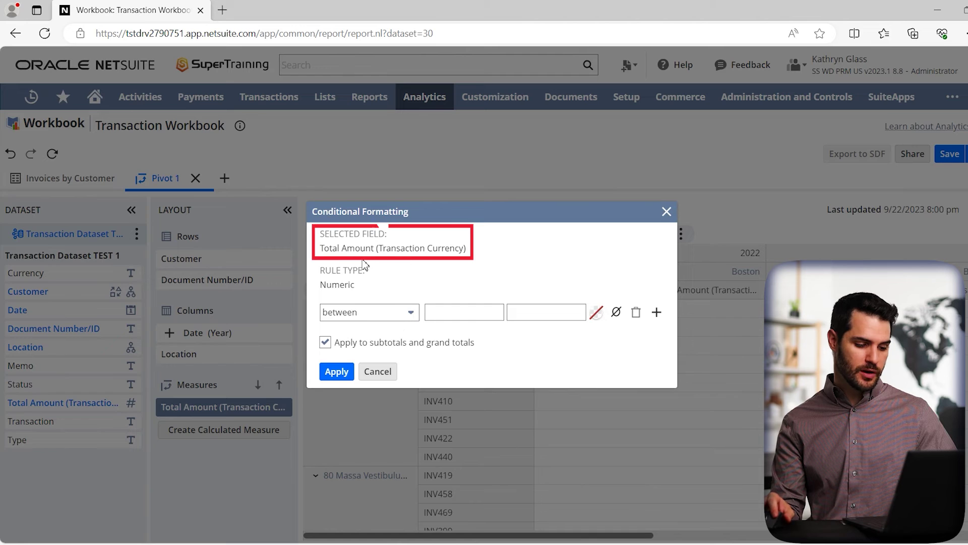
{"action": "left_click", "coordinate": [403, 317]}
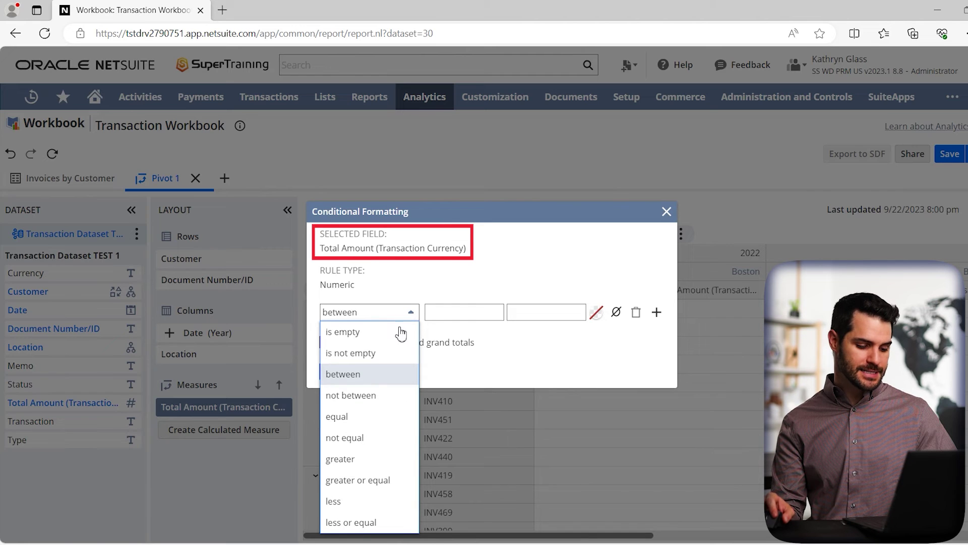
{"action": "left_click", "coordinate": [381, 482]}
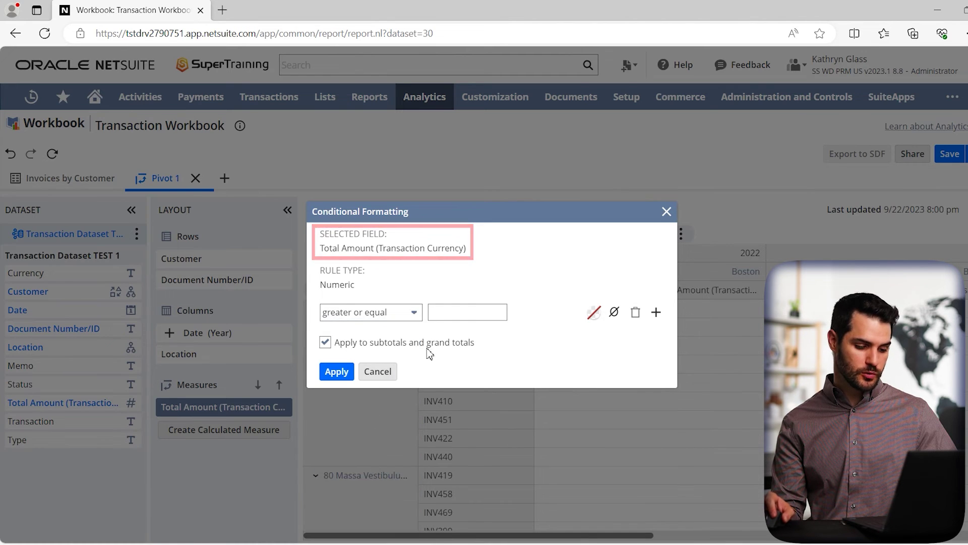
{"action": "left_click", "coordinate": [464, 316]}
{"action": "type", "text": "500"}
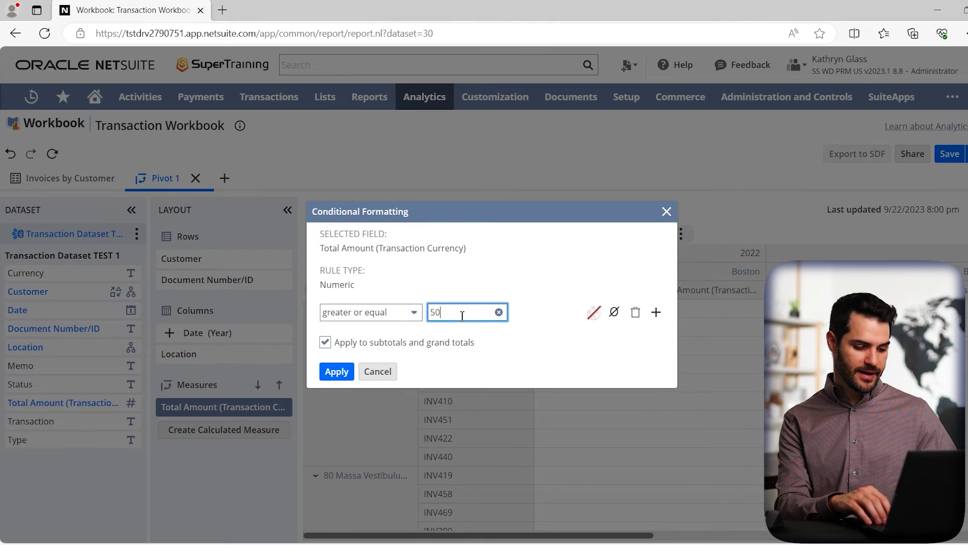
{"action": "left_click", "coordinate": [527, 334]}
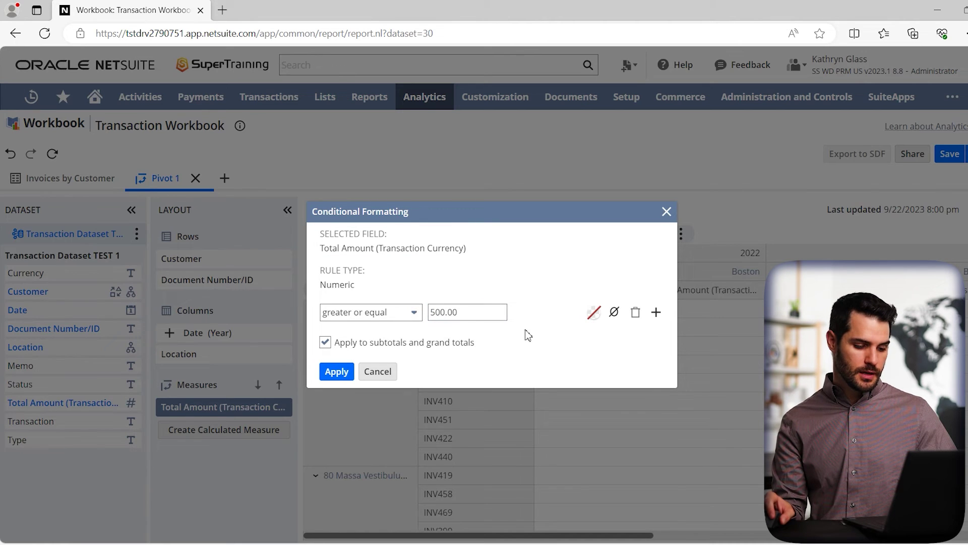
{"action": "left_click", "coordinate": [595, 313]}
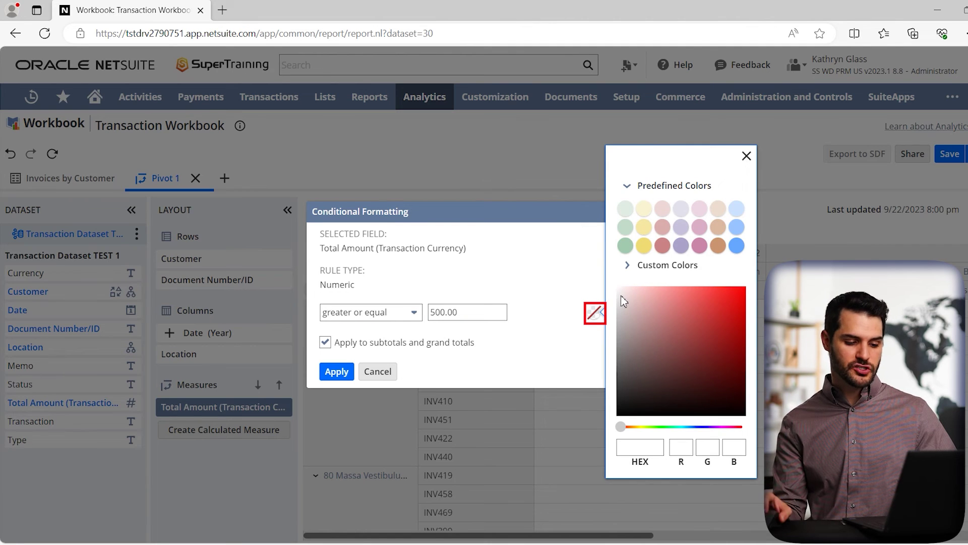
{"action": "left_click", "coordinate": [644, 227]}
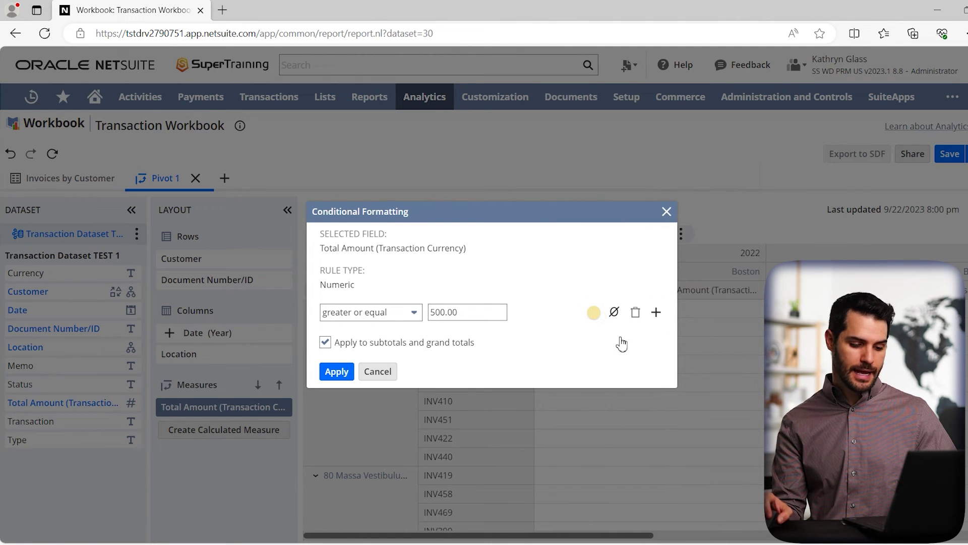
{"action": "left_click", "coordinate": [614, 312]}
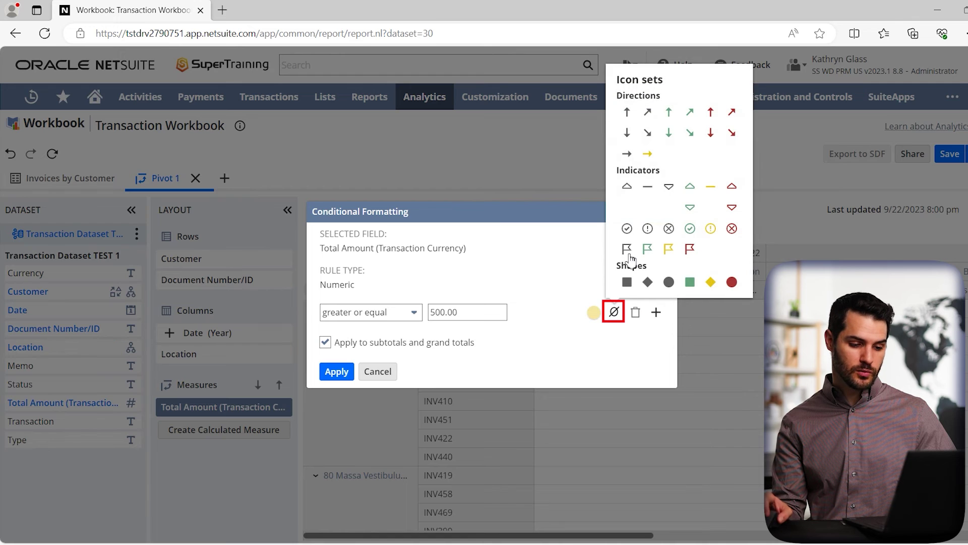
{"action": "left_click", "coordinate": [648, 154]}
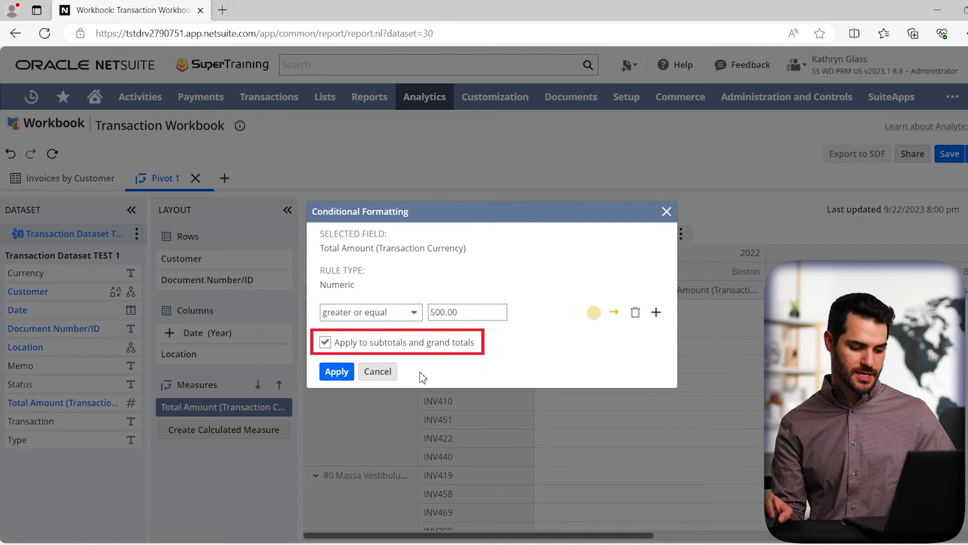
{"action": "left_click", "coordinate": [378, 371]}
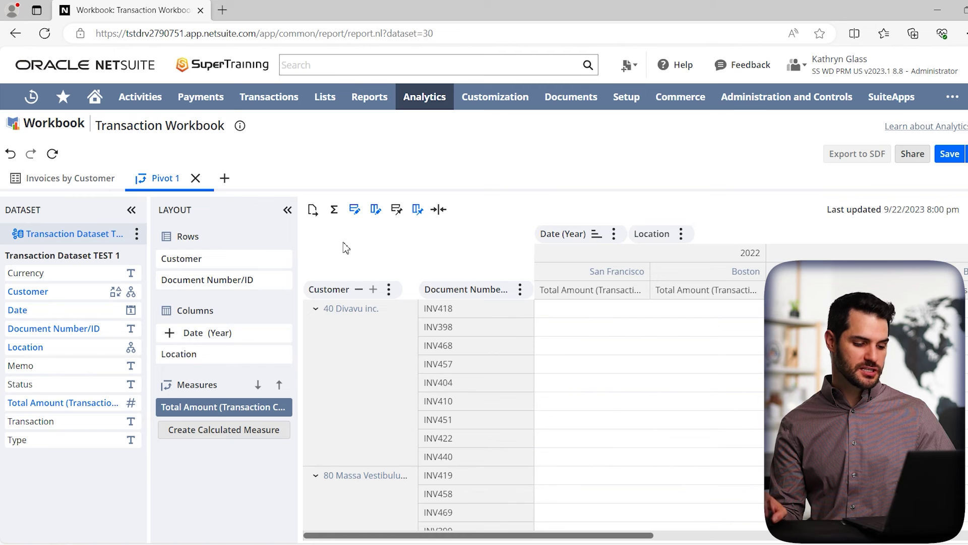
Rename the Pivot 1 tab to 'Invoices by Location'.
{"action": "double_click", "coordinate": [162, 182]}
{"action": "type", "text": "Invoices b"}
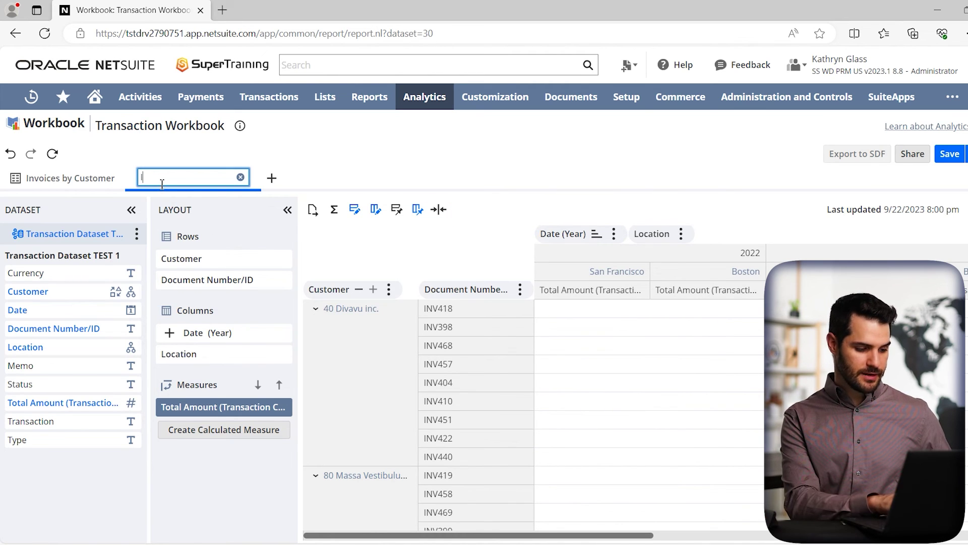
{"action": "type", "text": "y Location"}
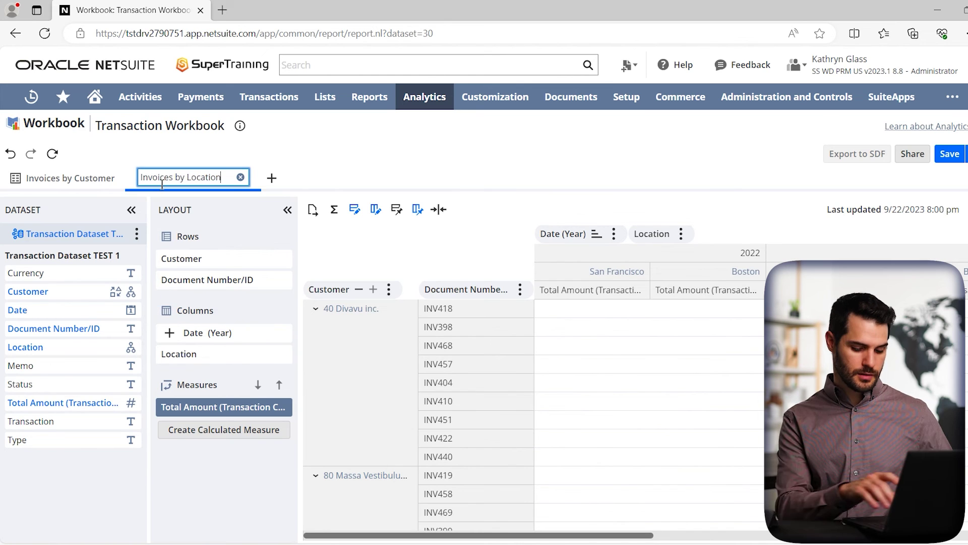
{"action": "key", "text": "Return"}
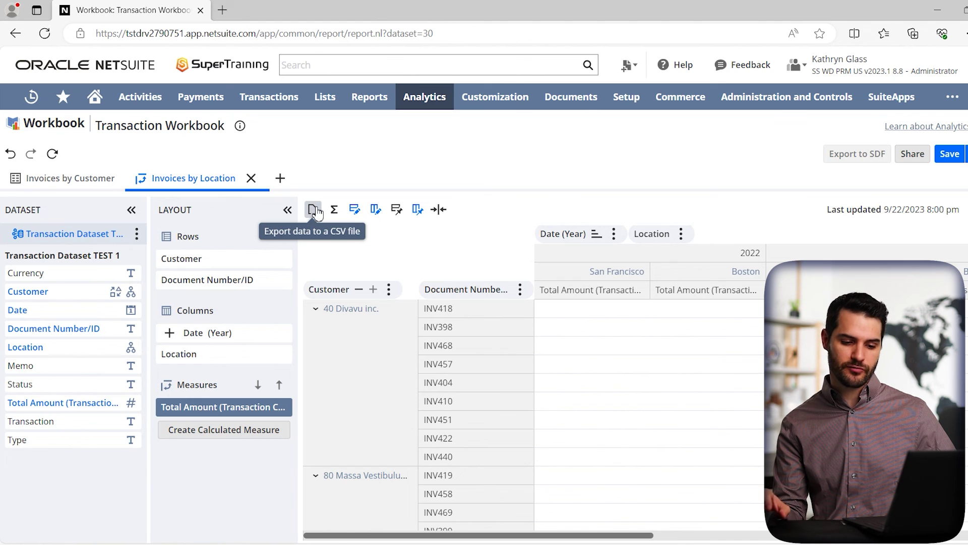
Save the workbook as 'Invoices TEST 1' with the description 'XXX'.
{"action": "left_click", "coordinate": [950, 154]}
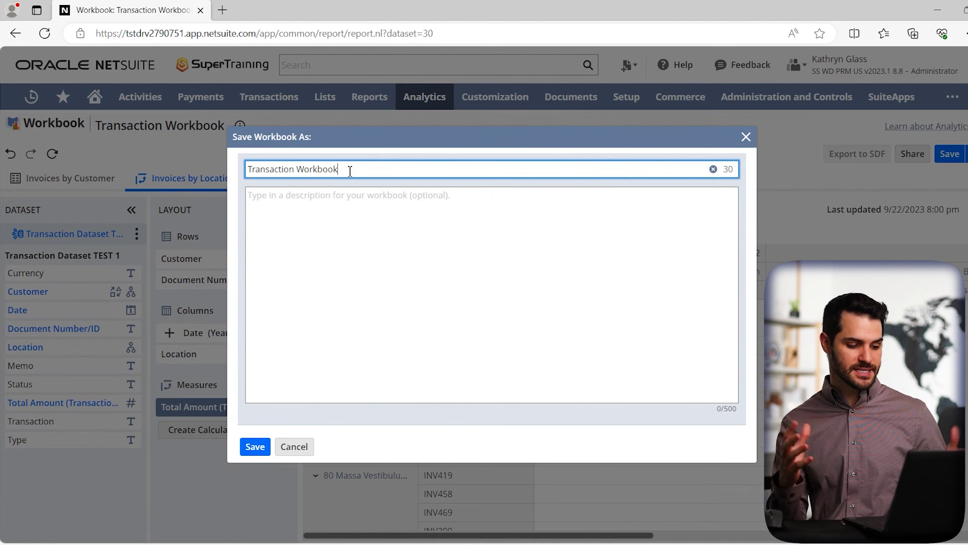
{"action": "key", "text": "BackSpace"}
{"action": "key", "text": "BackSpace"}
{"action": "key", "text": "BackSpace"}
{"action": "key", "text": "BackSpace"}
{"action": "key", "text": "BackSpace"}
{"action": "key", "text": "BackSpace"}
{"action": "key", "text": "BackSpace"}
{"action": "key", "text": "BackSpace"}
{"action": "key", "text": "BackSpace"}
{"action": "key", "text": "BackSpace"}
{"action": "key", "text": "BackSpace"}
{"action": "key", "text": "BackSpace"}
{"action": "key", "text": "BackSpace"}
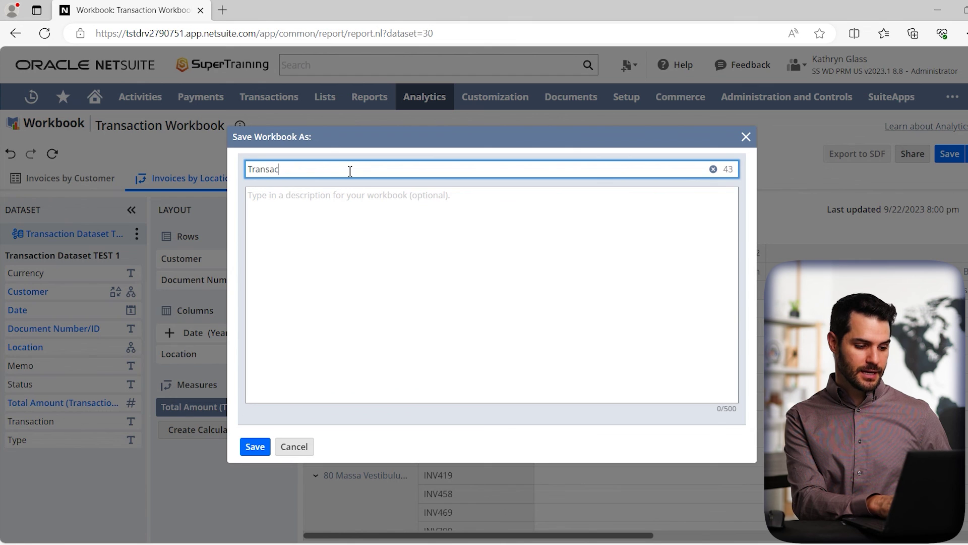
{"action": "key", "text": "BackSpace"}
{"action": "key", "text": "BackSpace"}
{"action": "key", "text": "BackSpace"}
{"action": "key", "text": "BackSpace"}
{"action": "key", "text": "BackSpace"}
{"action": "key", "text": "BackSpace"}
{"action": "key", "text": "BackSpace"}
{"action": "type", "text": "Invoices "}
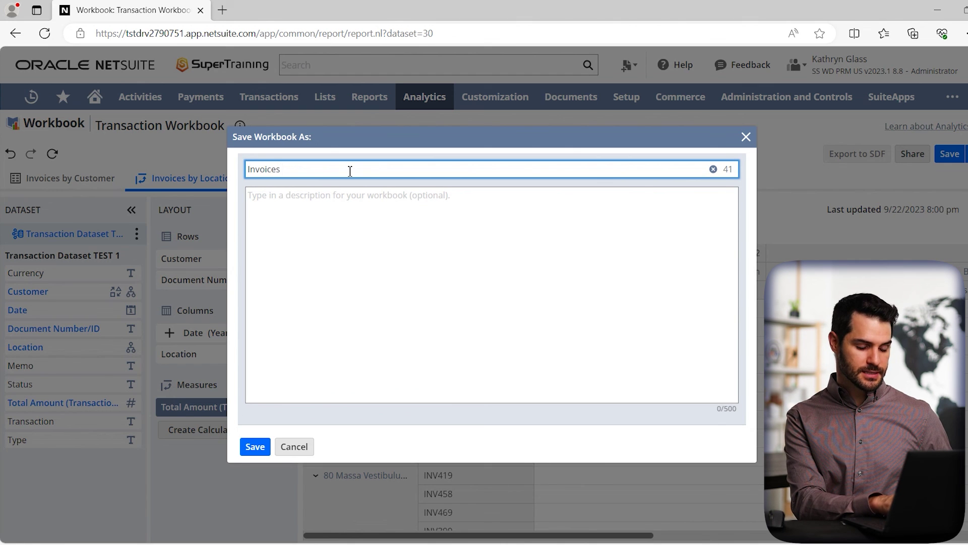
{"action": "type", "text": "TEST 1"}
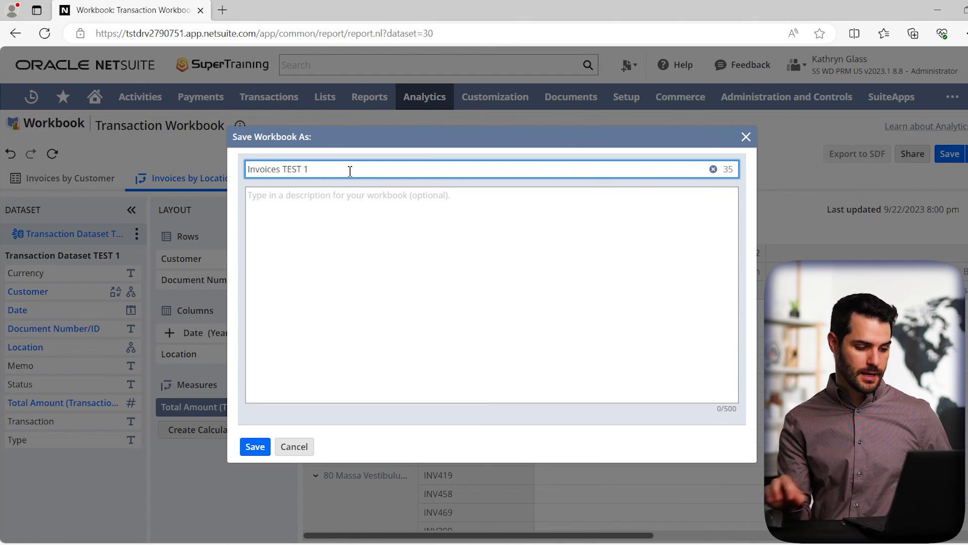
{"action": "left_click", "coordinate": [361, 210]}
{"action": "type", "text": "XXX"}
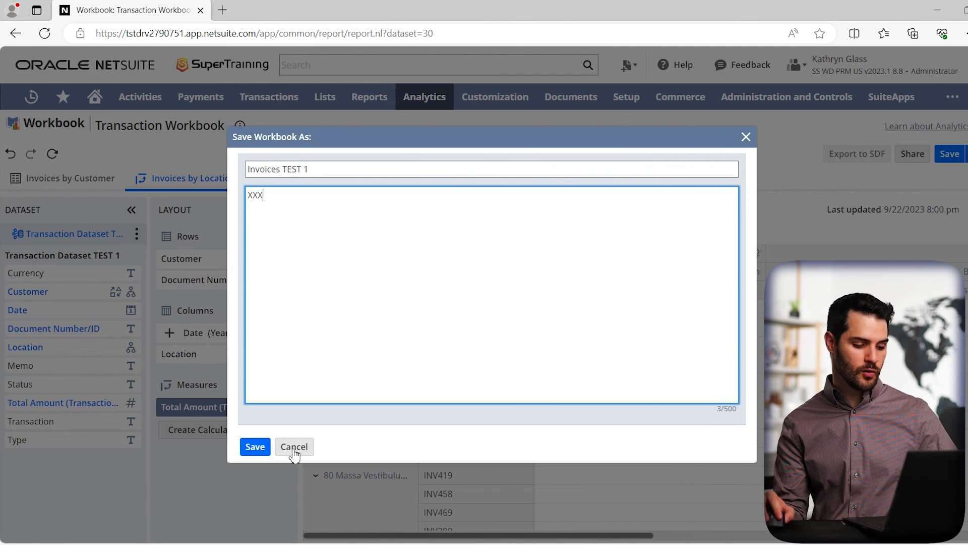
{"action": "left_click", "coordinate": [255, 447]}
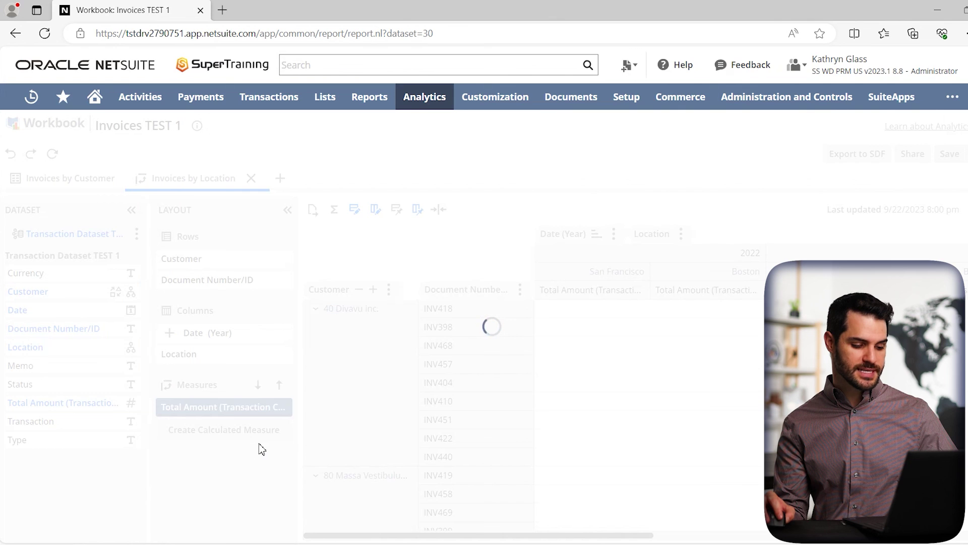